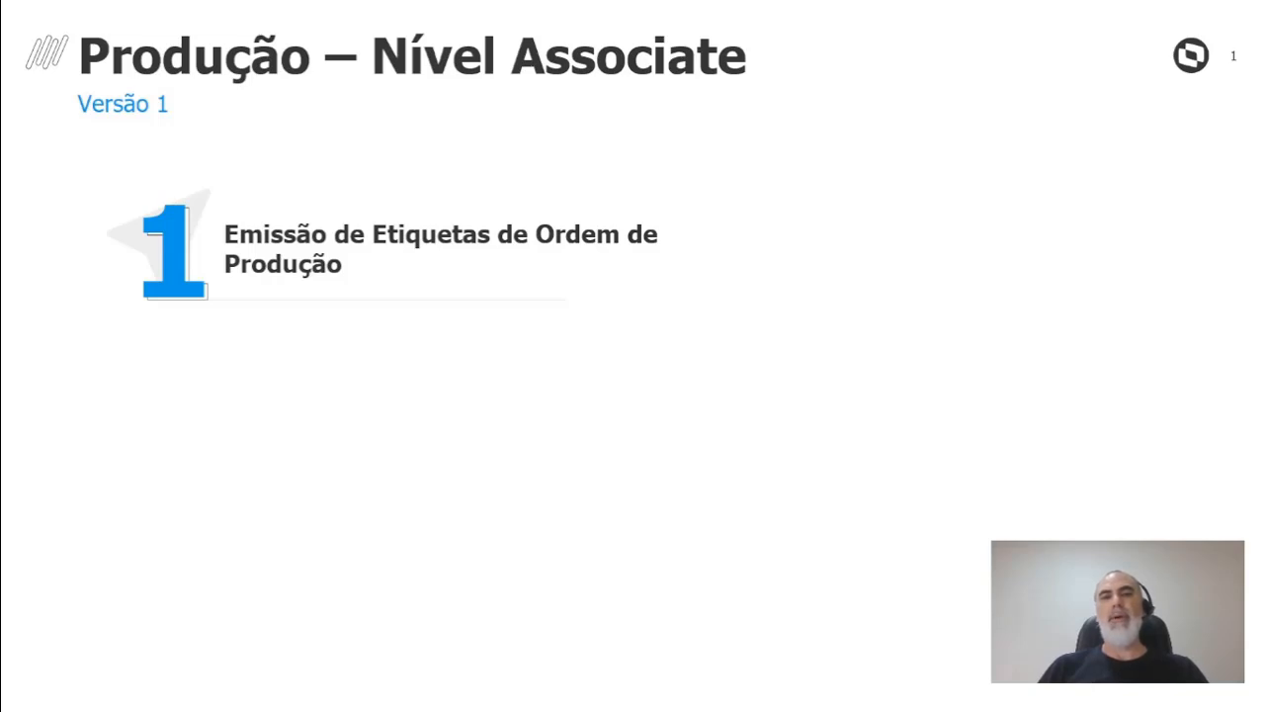
pyautogui.press('Right')
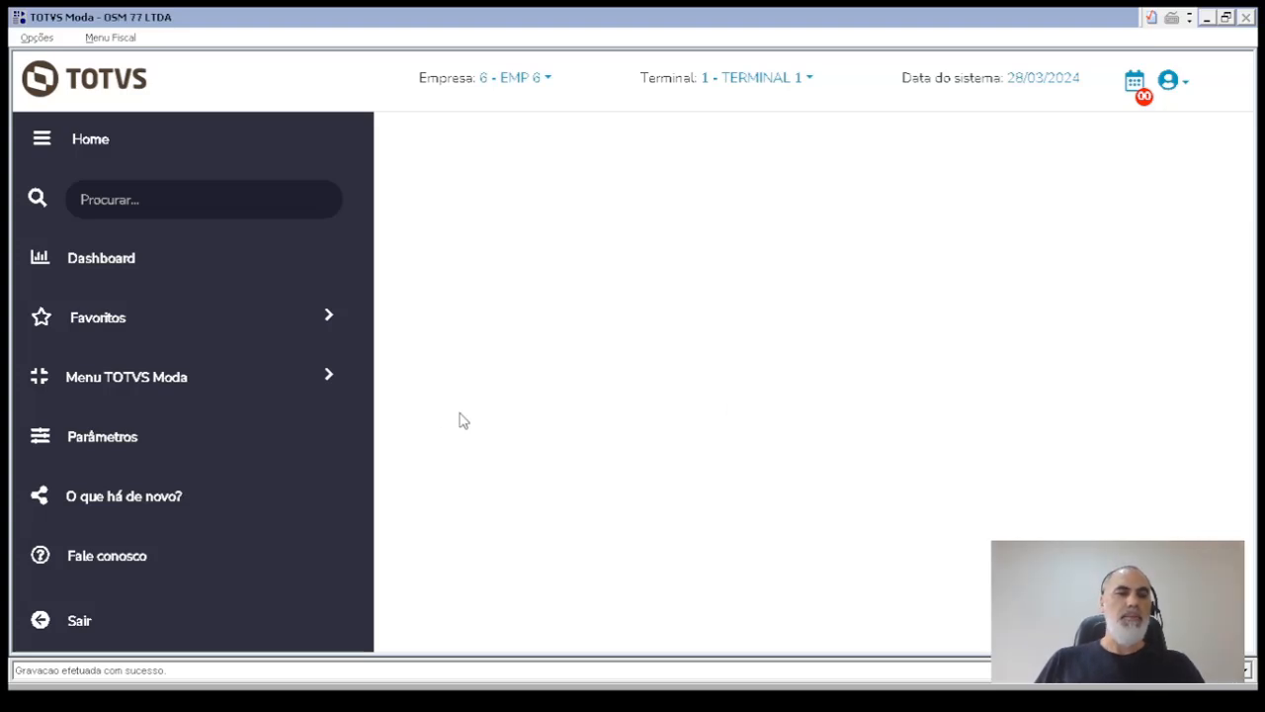
# Open the PCPFP012 component for generating product labels for production orders, found among the Produto module's Etiqueta components
pyautogui.click(212, 386)
pyautogui.scroll(-6, 215, 401)
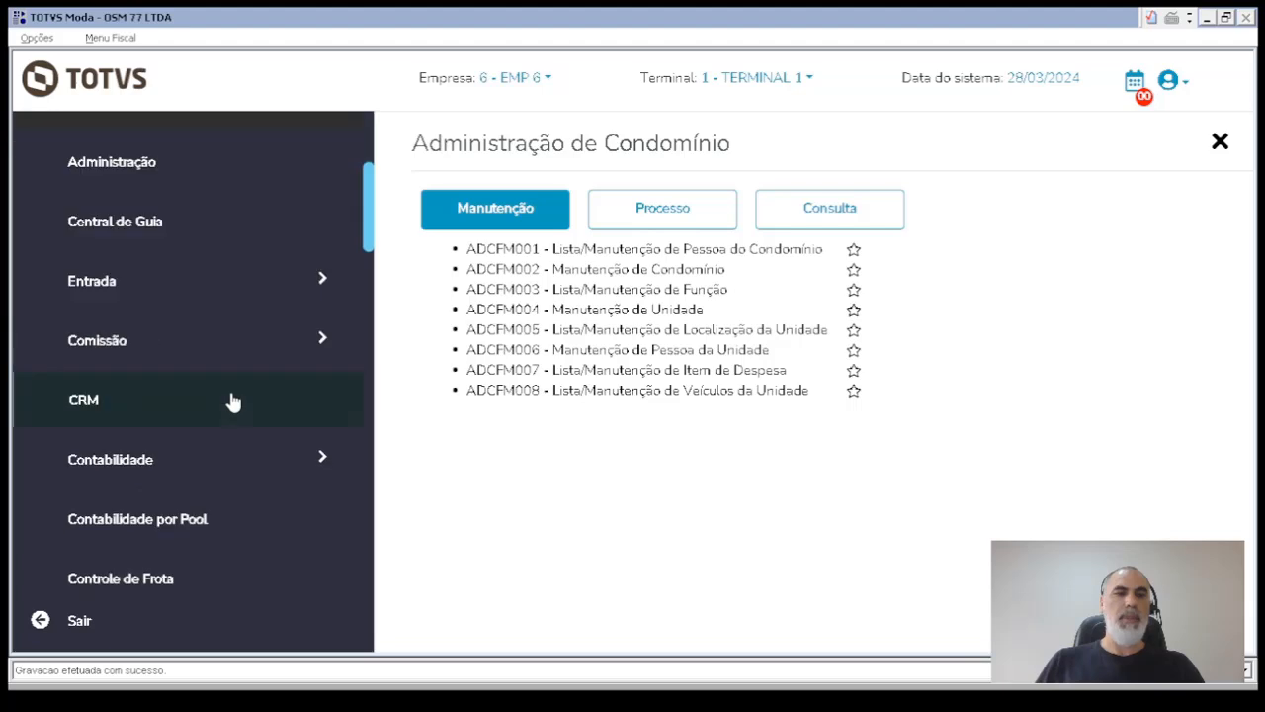
pyautogui.scroll(-5, 215, 406)
pyautogui.scroll(-2, 212, 405)
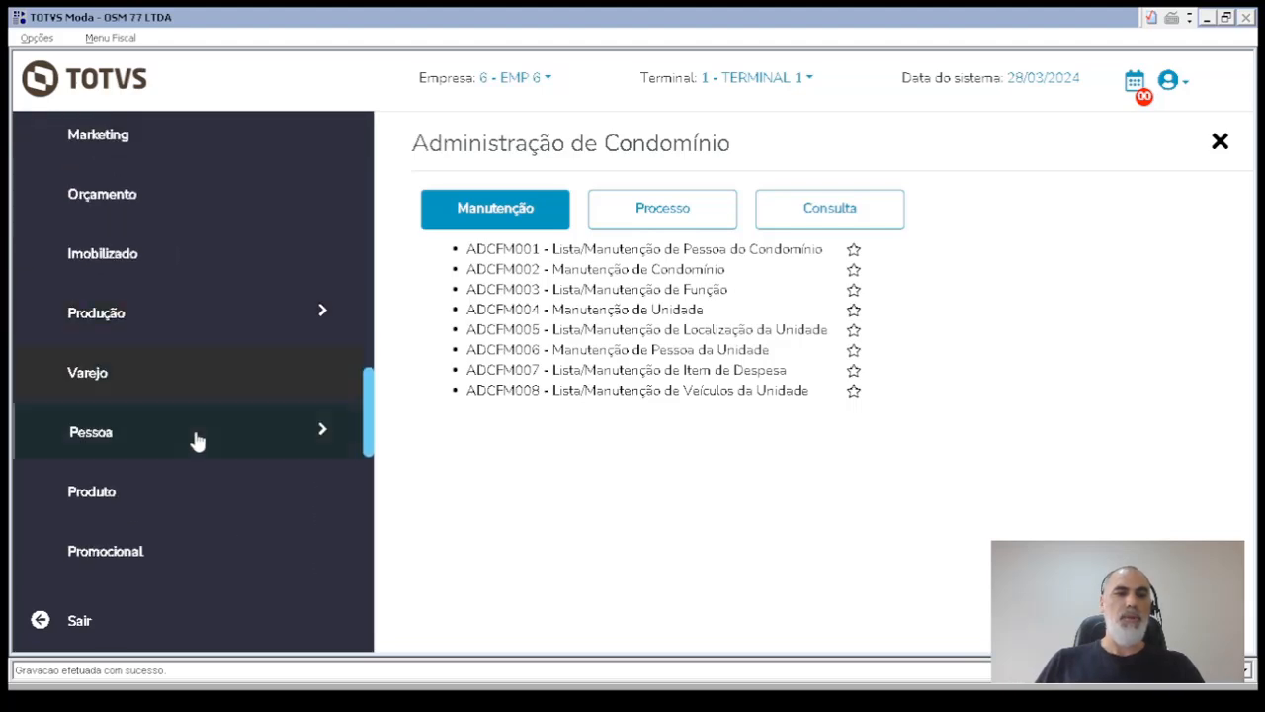
pyautogui.click(219, 488)
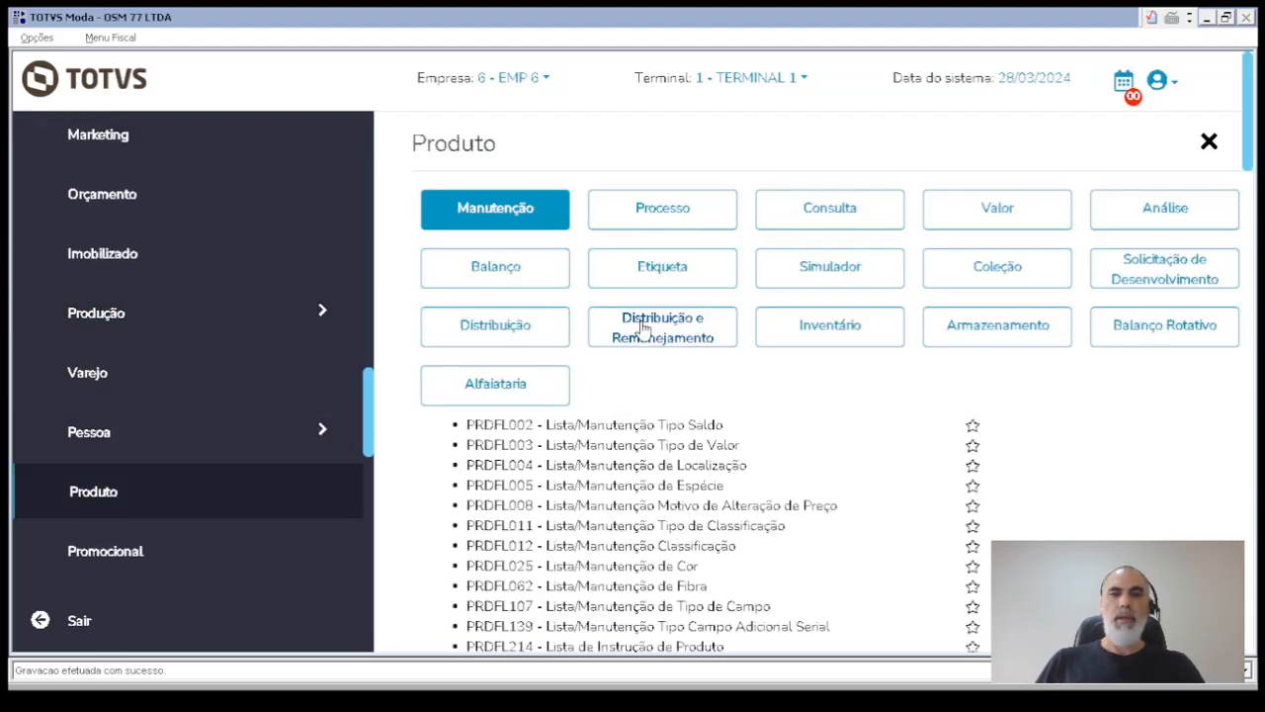
pyautogui.click(648, 278)
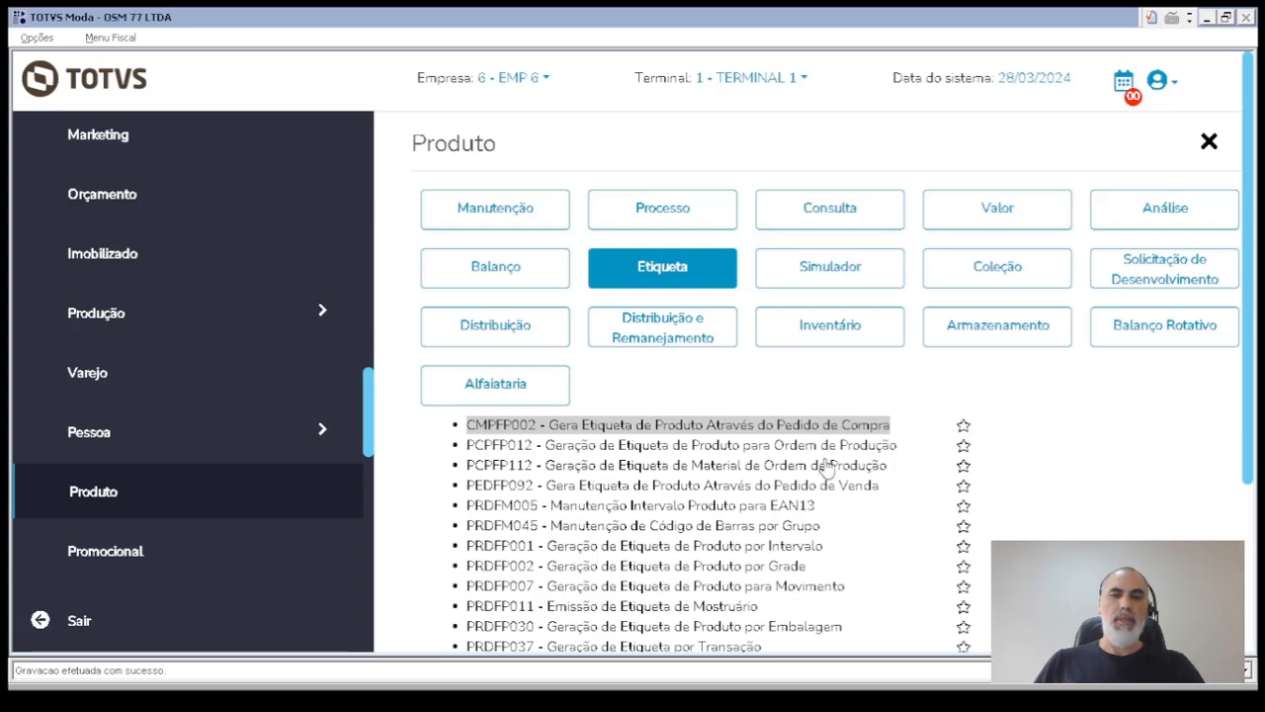
pyautogui.click(731, 447)
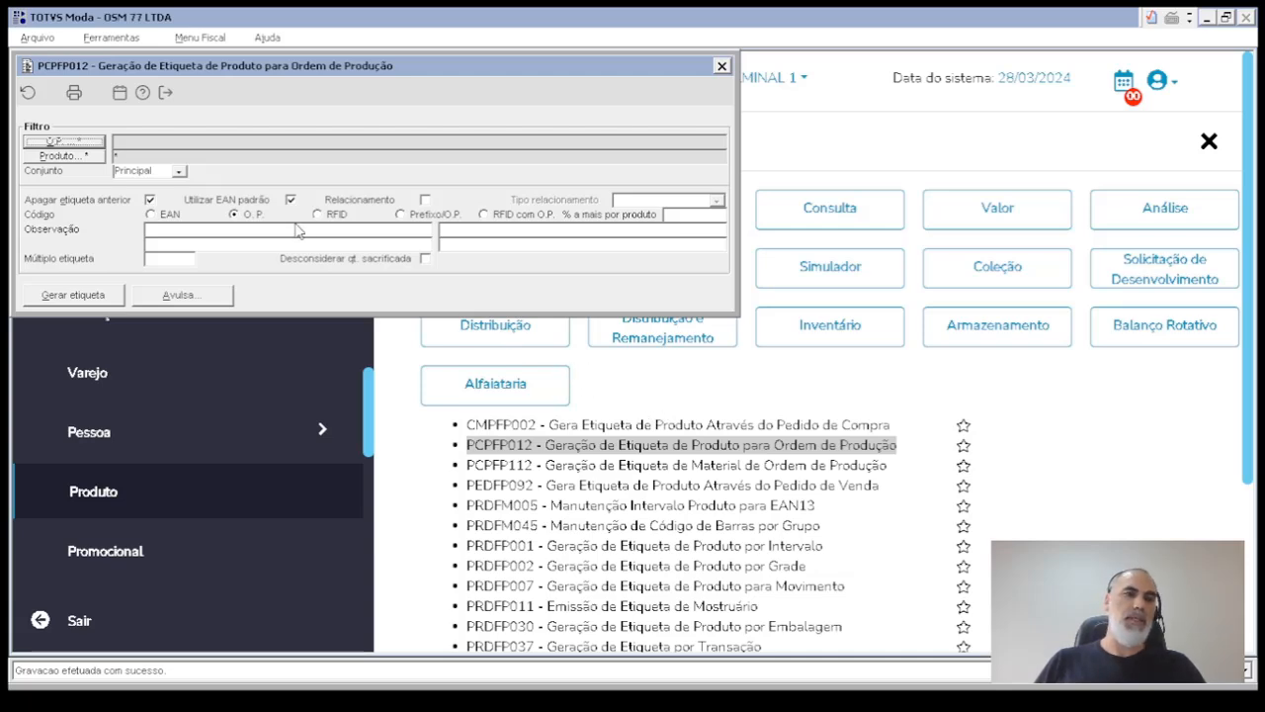
# Filter the label generation to the second listed production order of cycle 2024 and set the code type to Prefixo/O.P
pyautogui.click(90, 138)
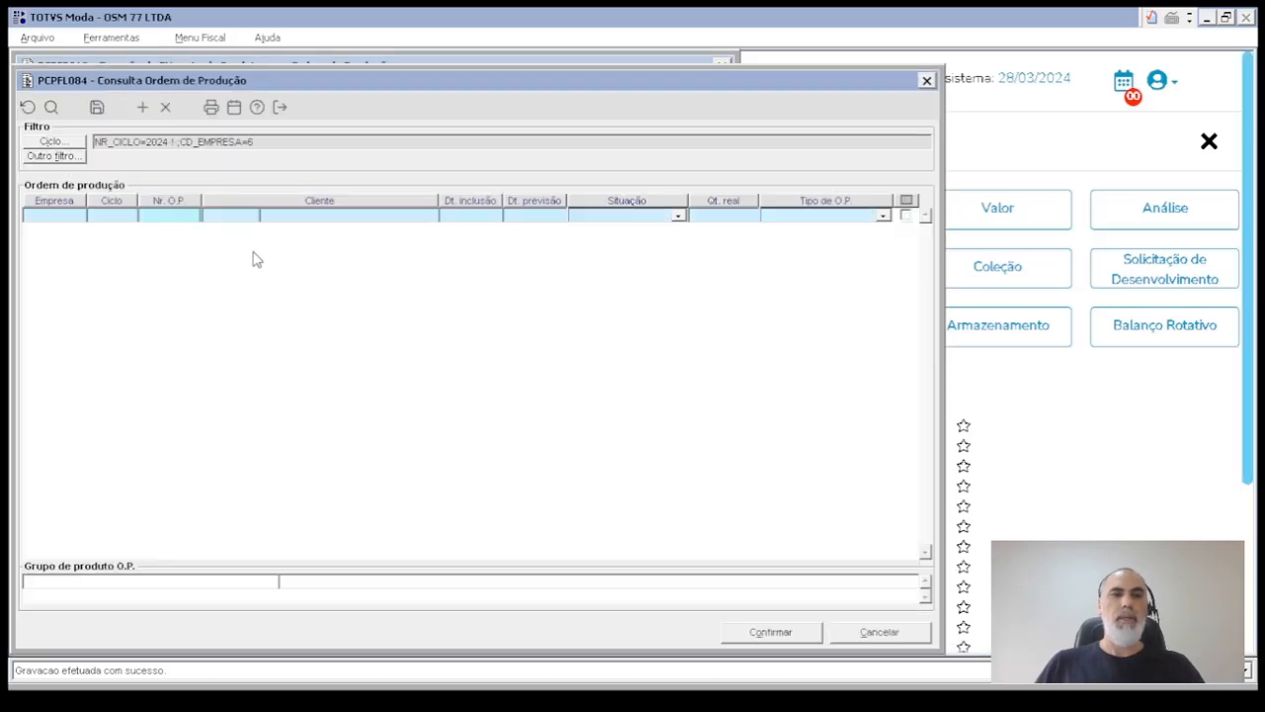
pyautogui.click(51, 107)
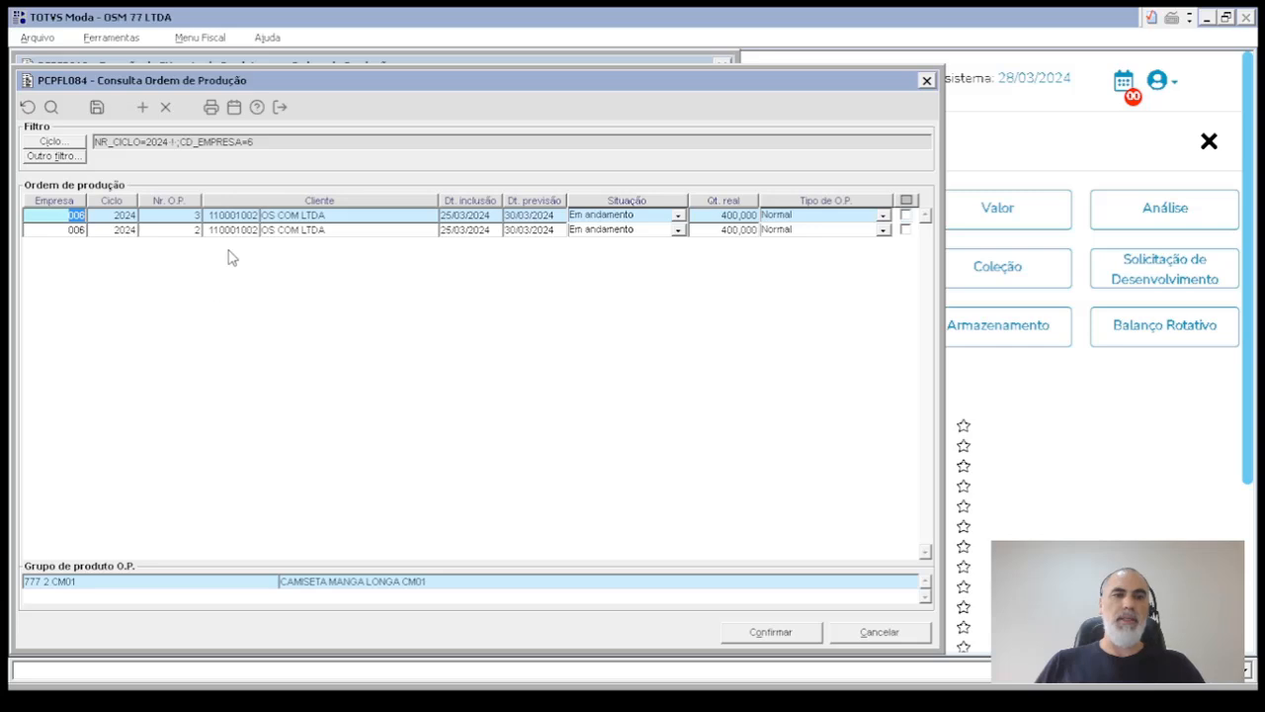
pyautogui.click(906, 230)
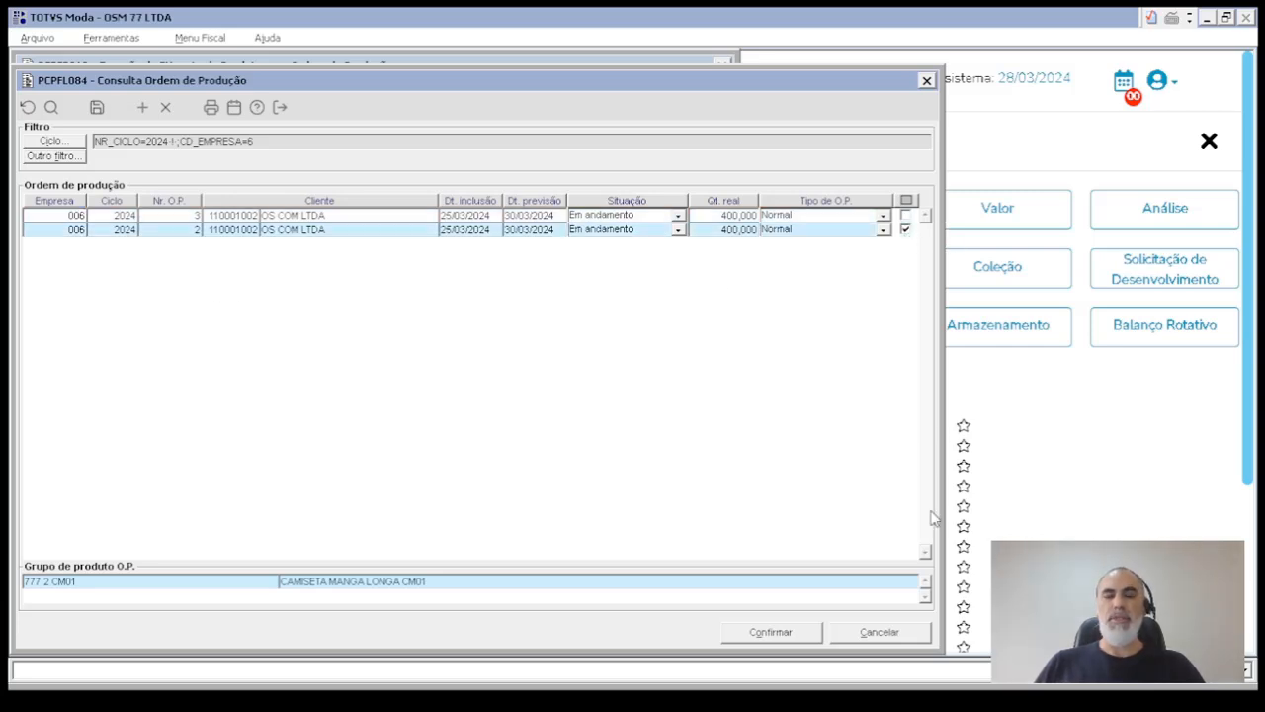
pyautogui.click(801, 633)
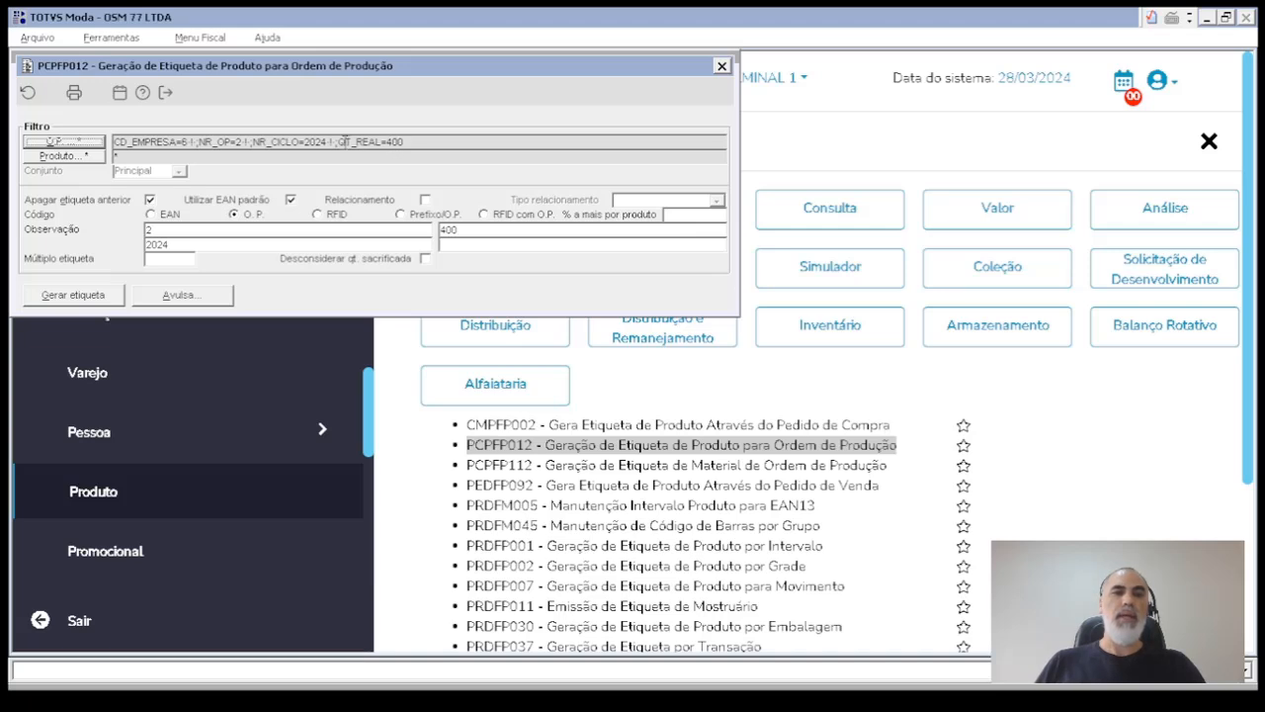
pyautogui.moveTo(341, 141); pyautogui.dragTo(408, 142)
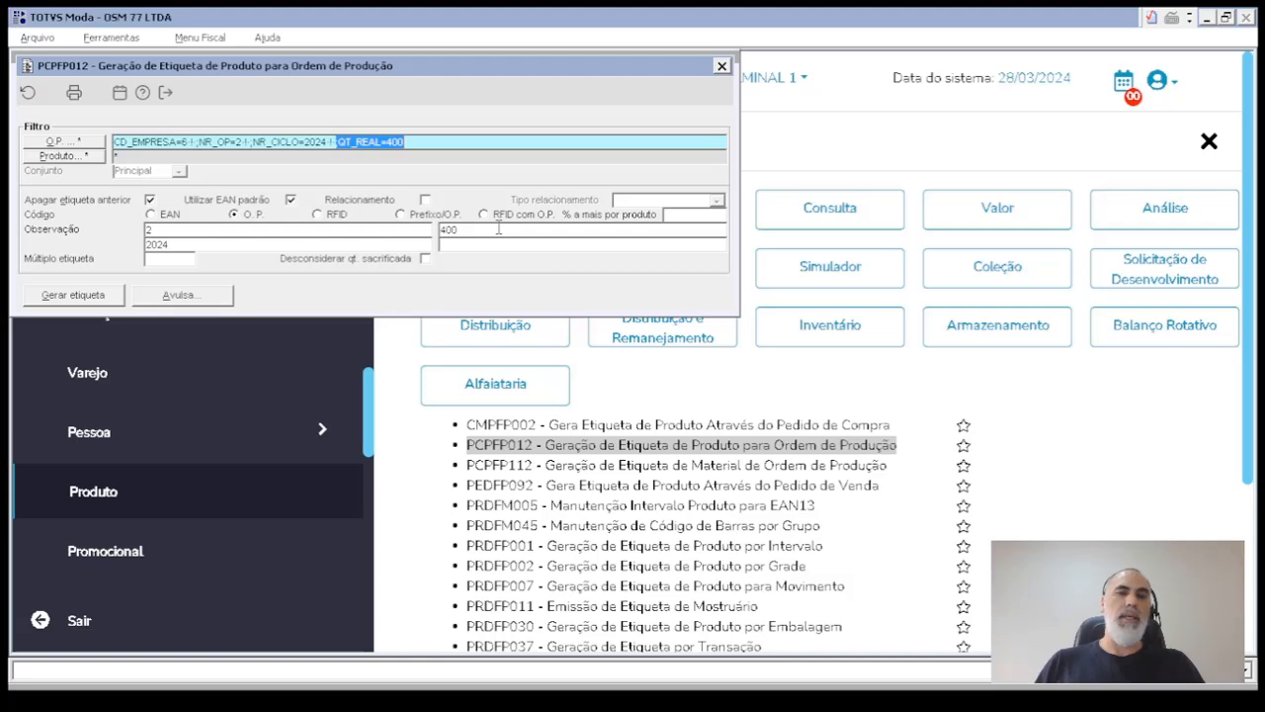
pyautogui.click(400, 214)
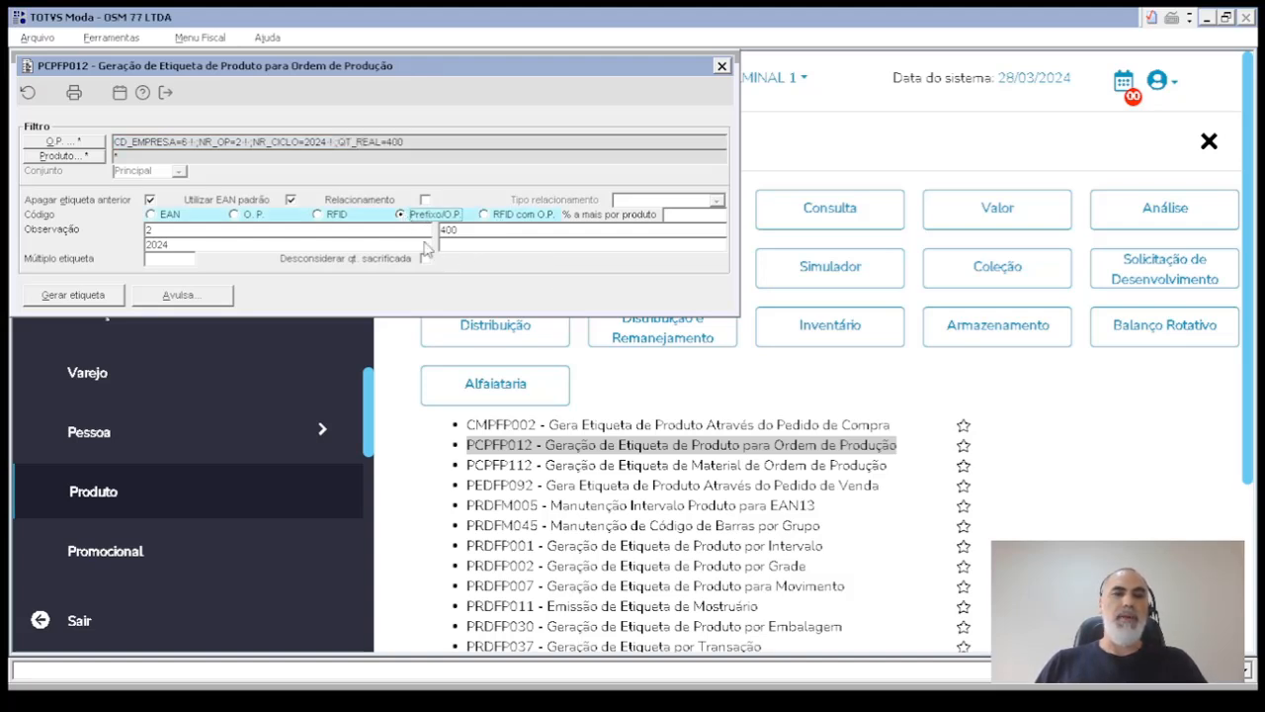
# Review the company parameter TP_ETIQUETA_OP through the component's help and return to the label generation form
pyautogui.click(144, 93)
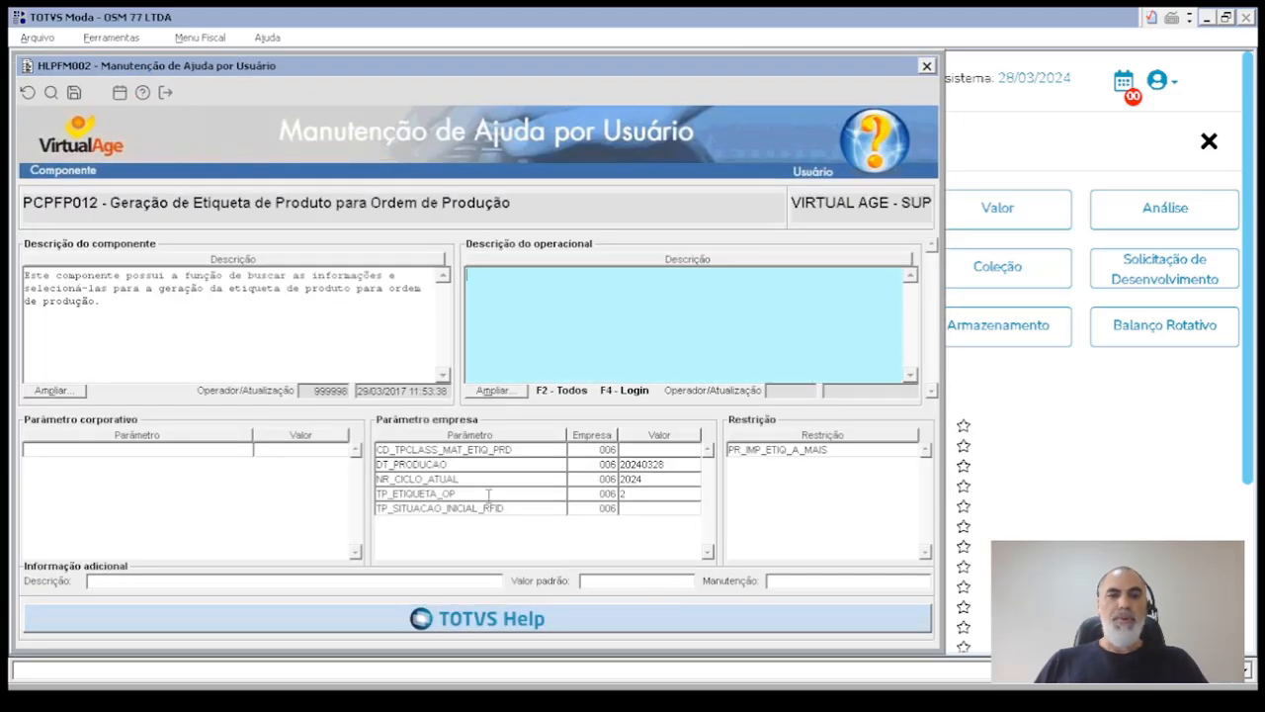
pyautogui.doubleClick(655, 491)
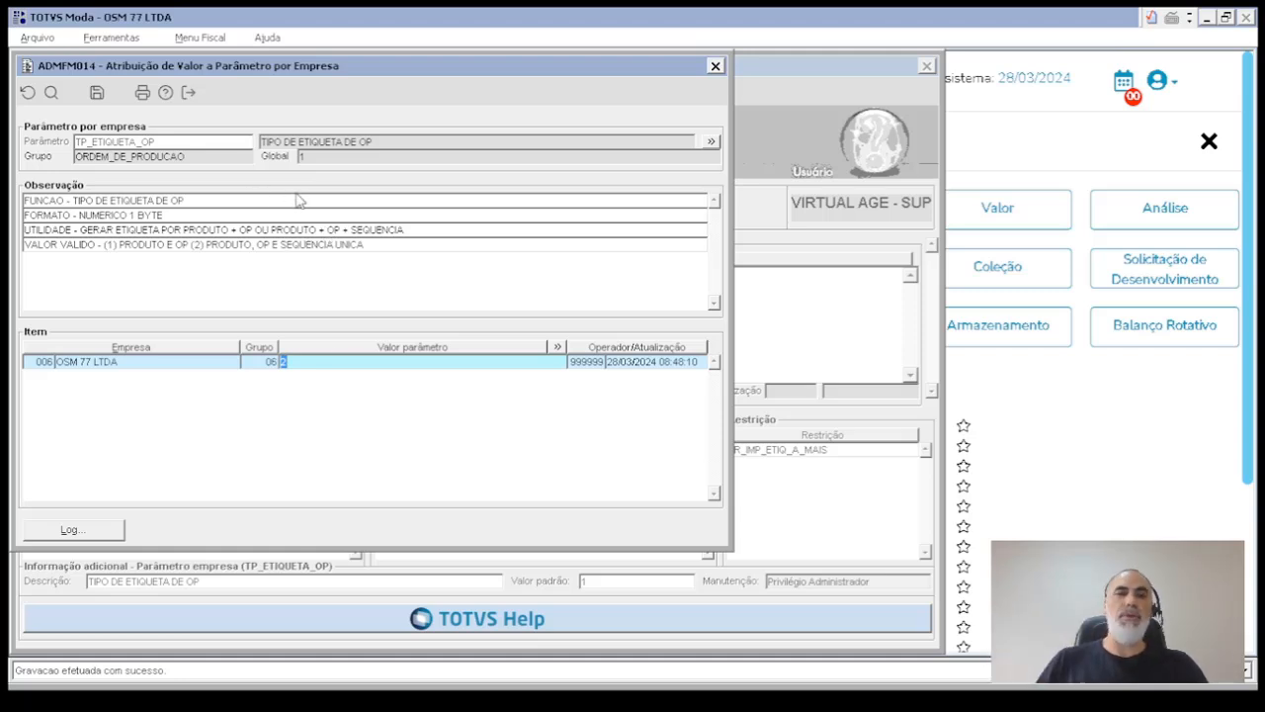
pyautogui.click(189, 94)
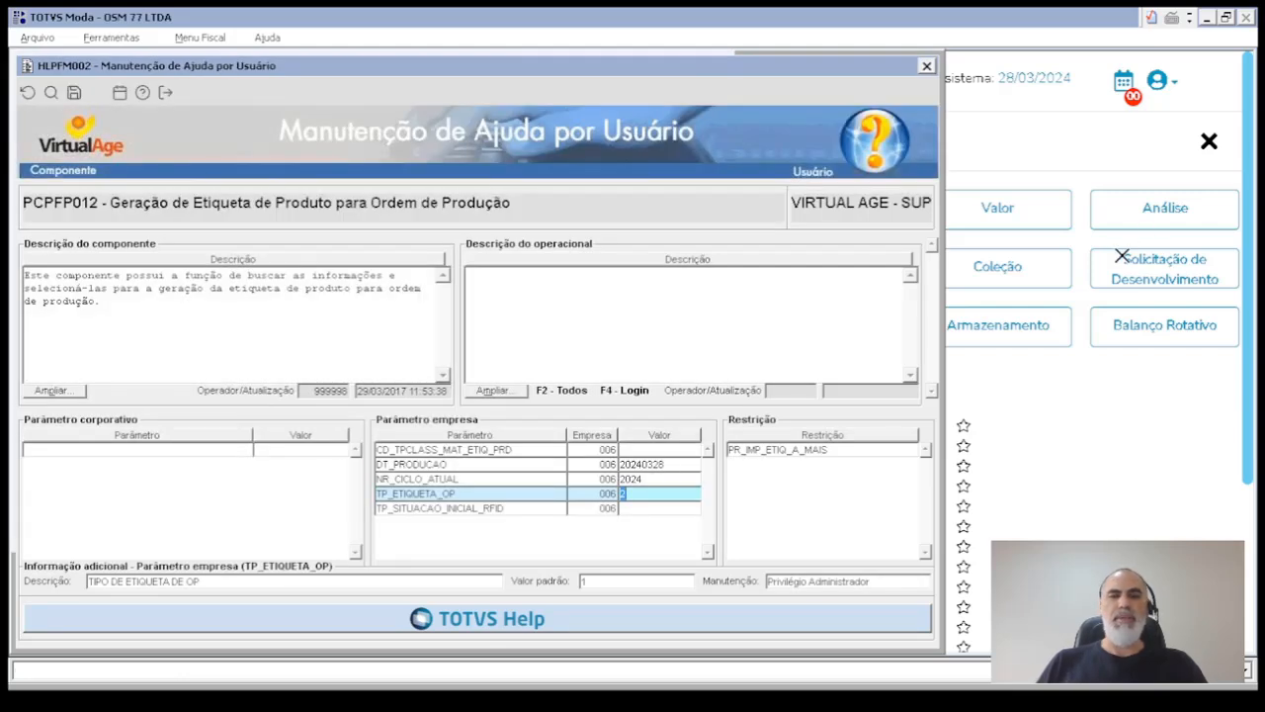
pyautogui.click(927, 67)
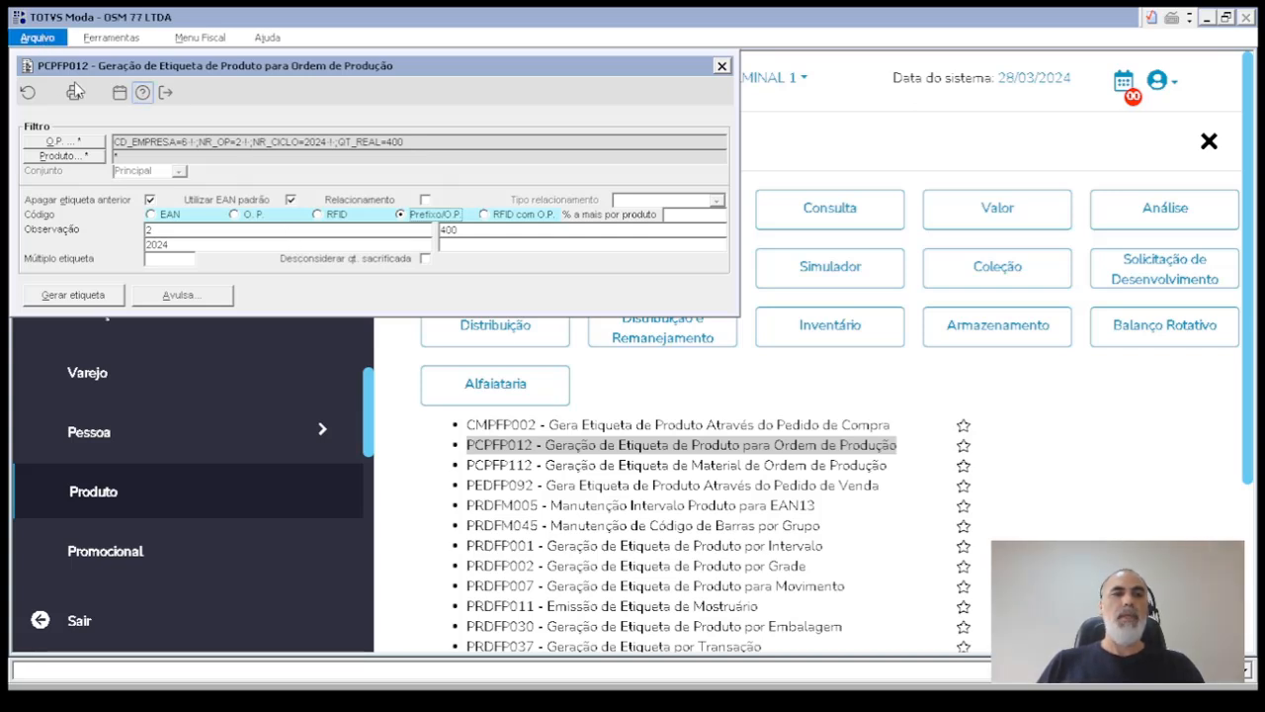
# Open component ADMFM013, search the corporate parameters for *BARRA*, and examine DS_SEP_NRSEQ_BARRA_PRD
pyautogui.click(165, 92)
pyautogui.write('A')
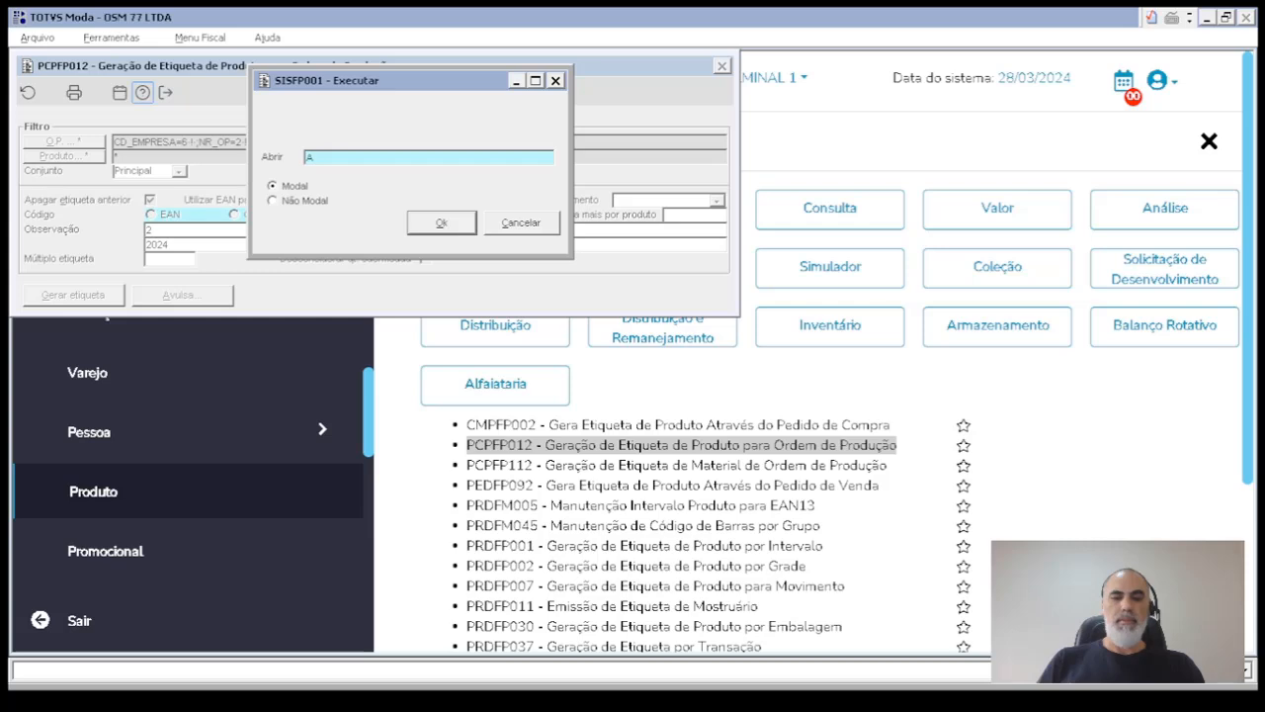
pyautogui.write('DMFM013')
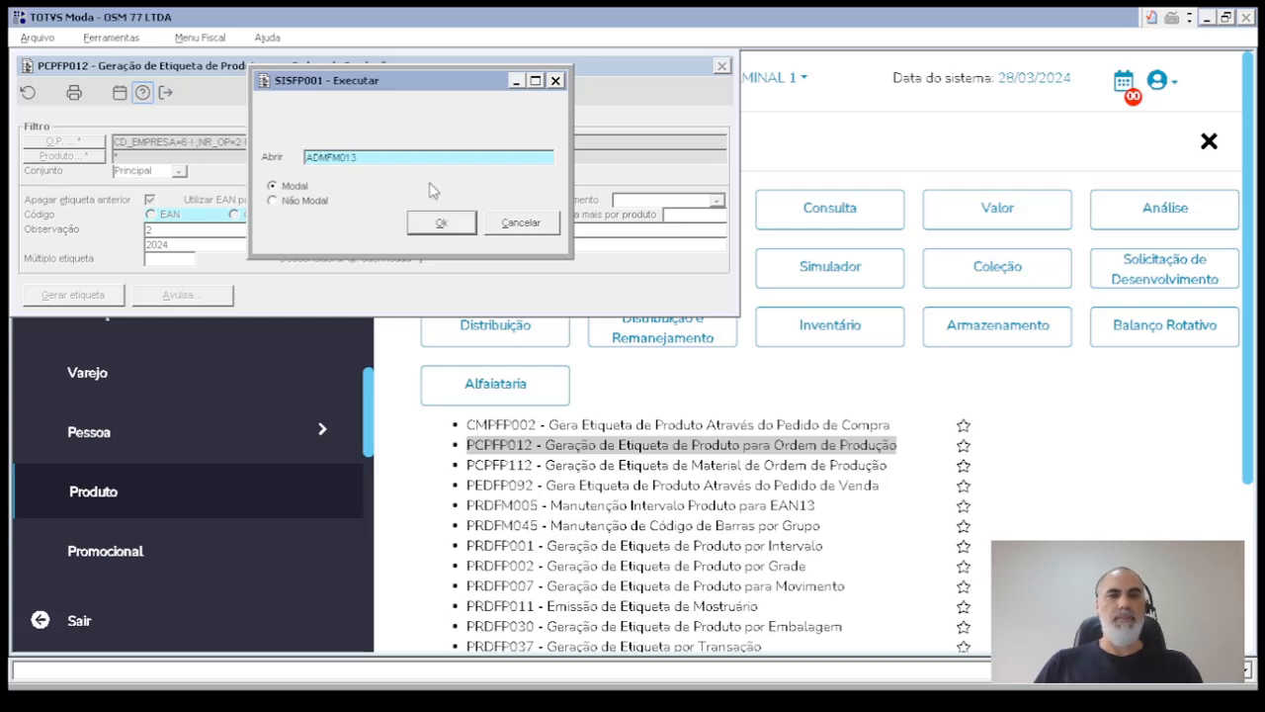
pyautogui.click(441, 221)
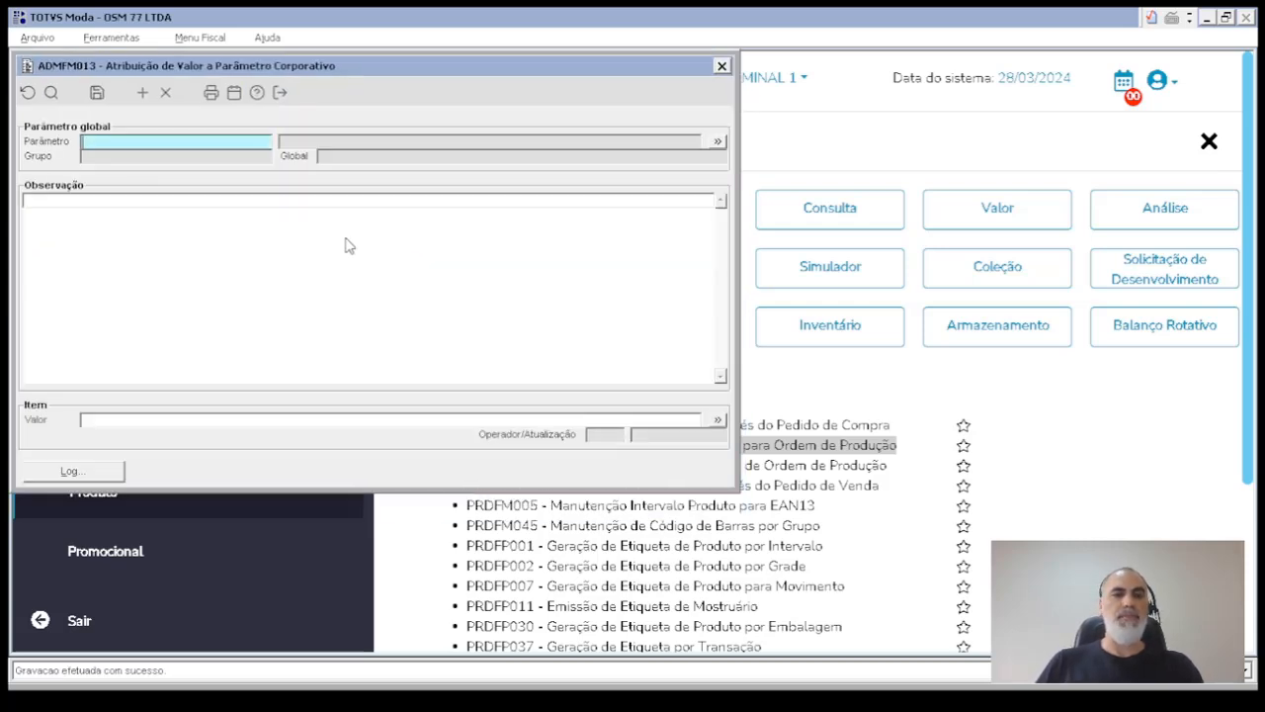
pyautogui.doubleClick(238, 141)
pyautogui.write('*')
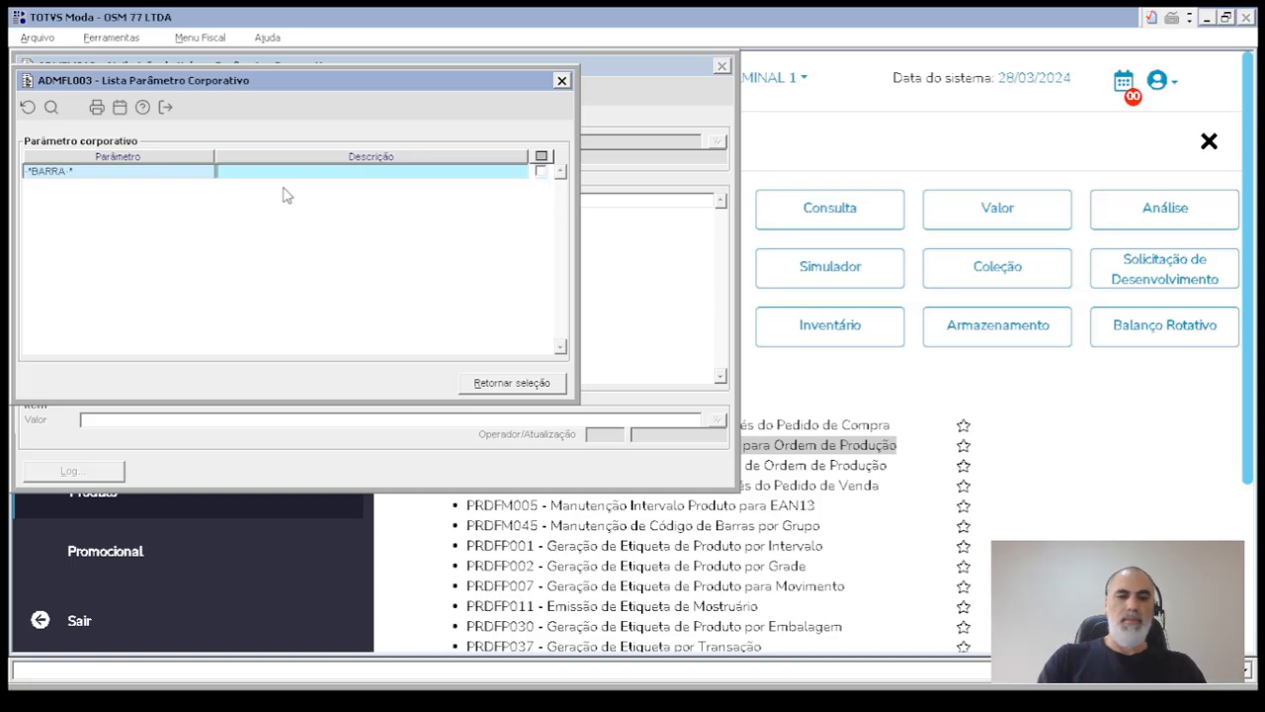
pyautogui.press('Return')
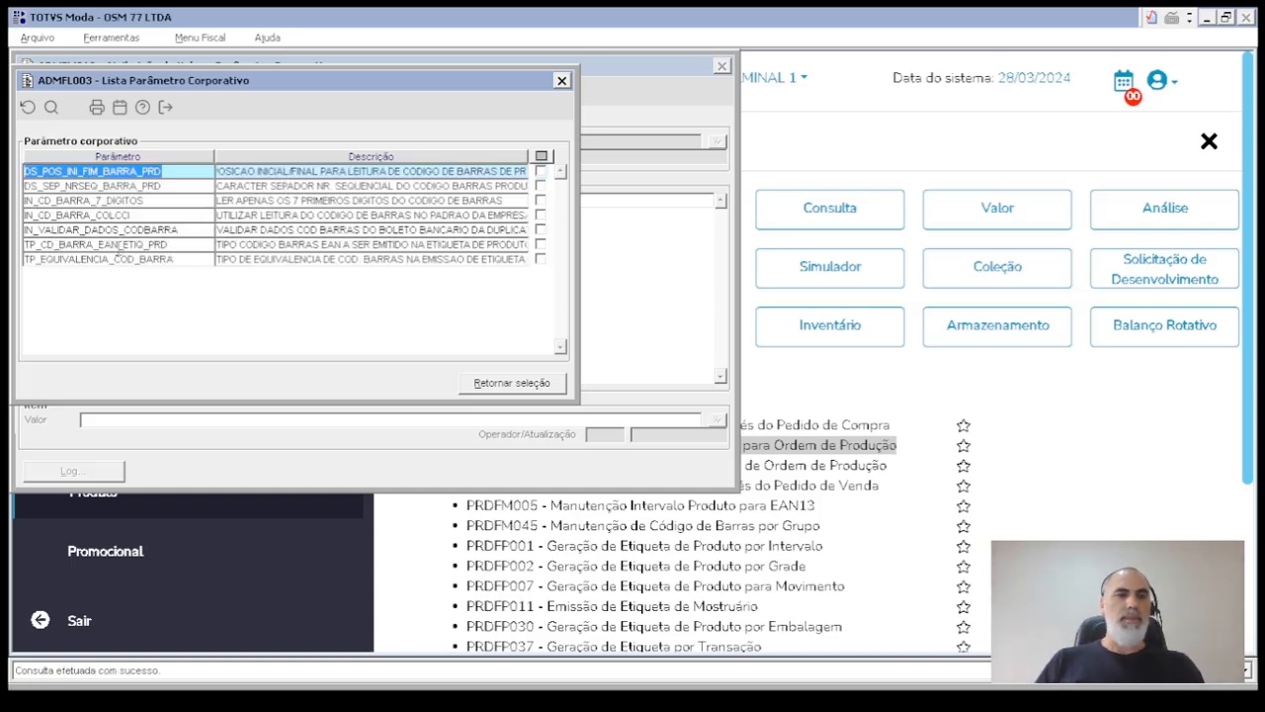
pyautogui.click(39, 185)
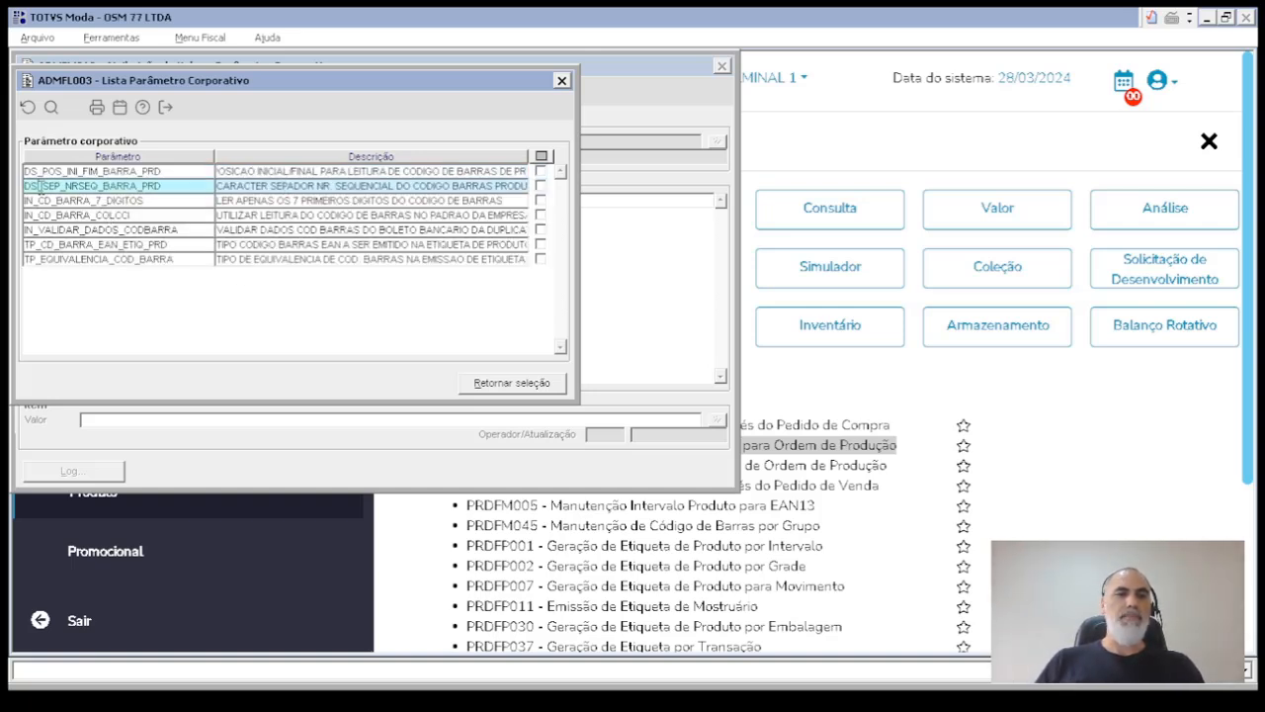
pyautogui.doubleClick(166, 184)
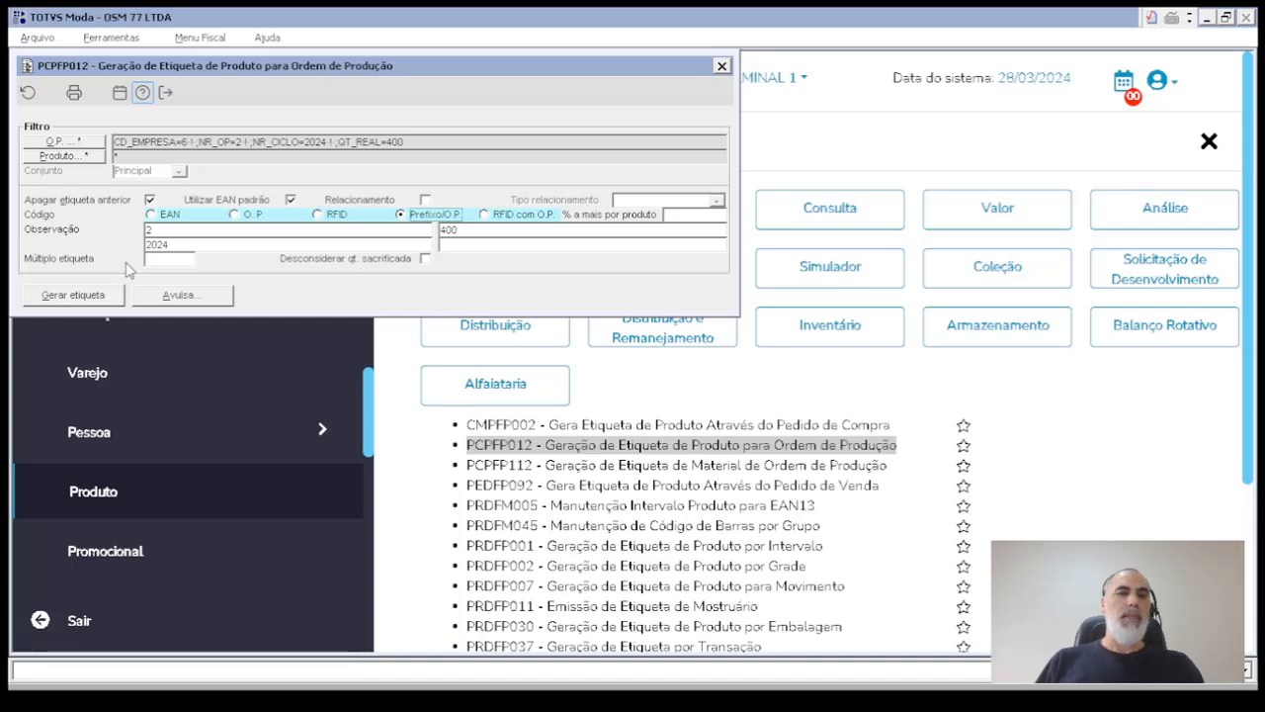
# Generate the production order's labels with the Prefixo/O.P. code type
pyautogui.click(238, 215)
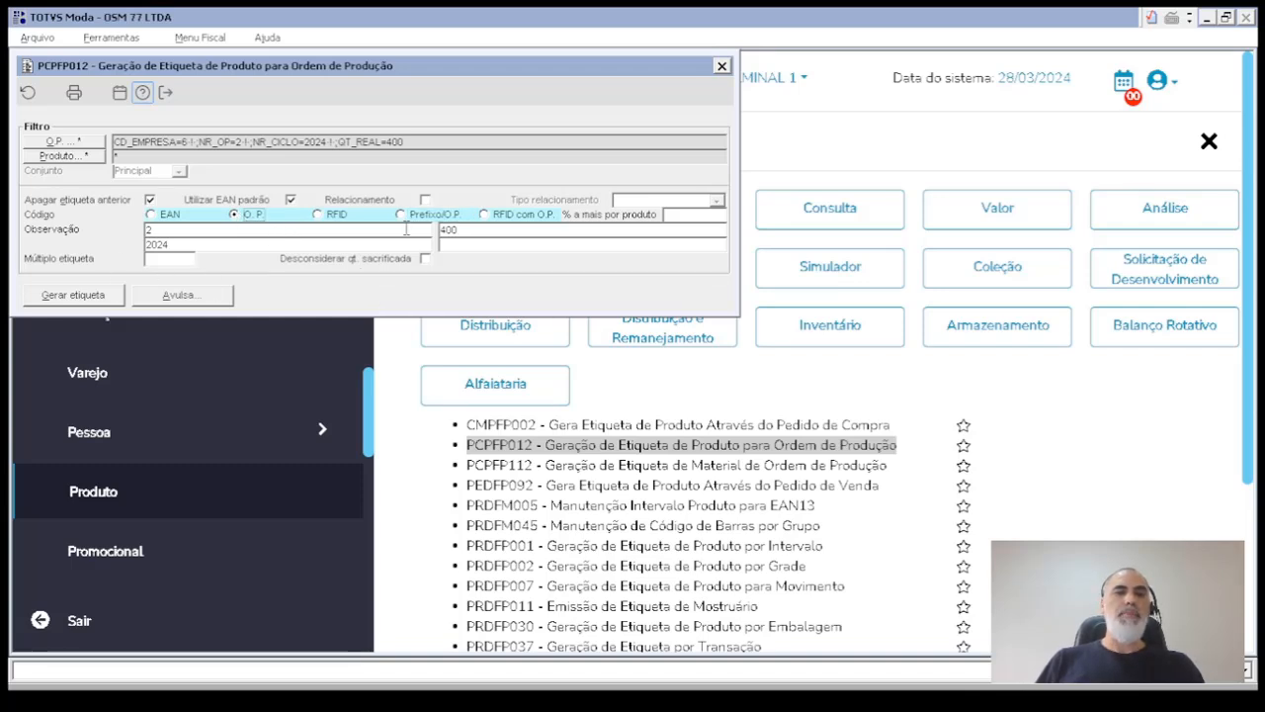
pyautogui.click(419, 217)
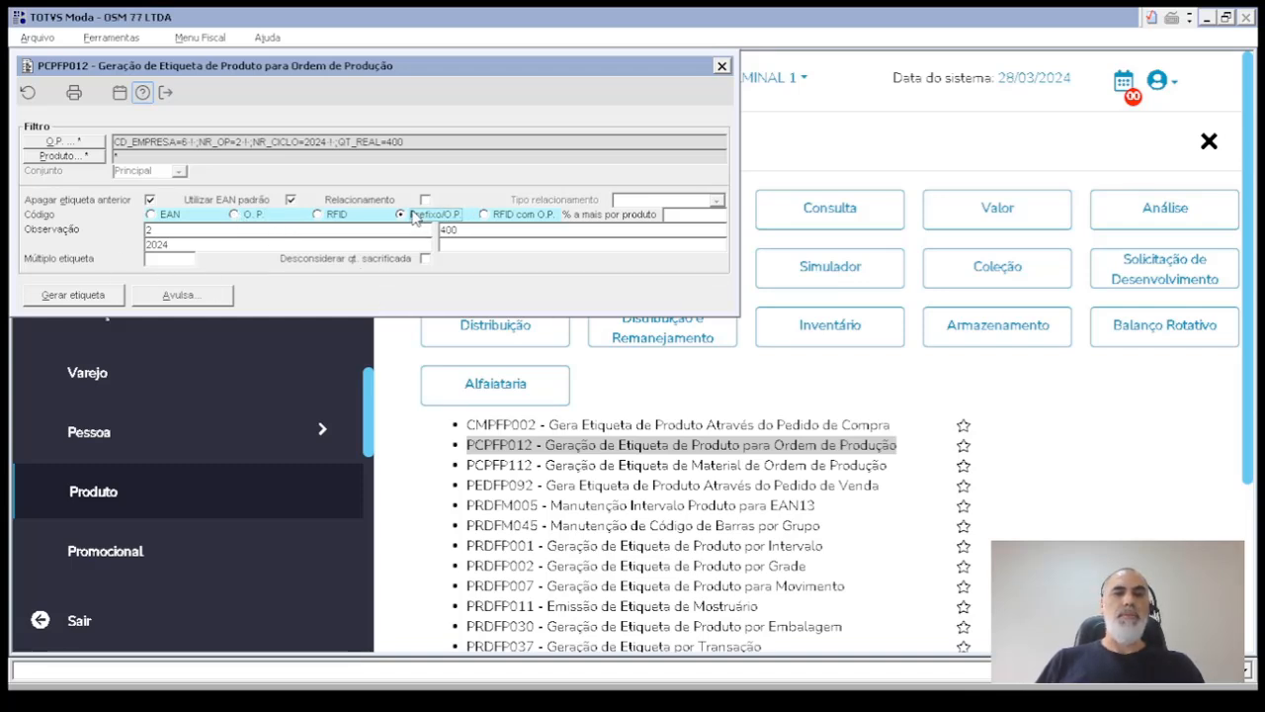
pyautogui.click(103, 296)
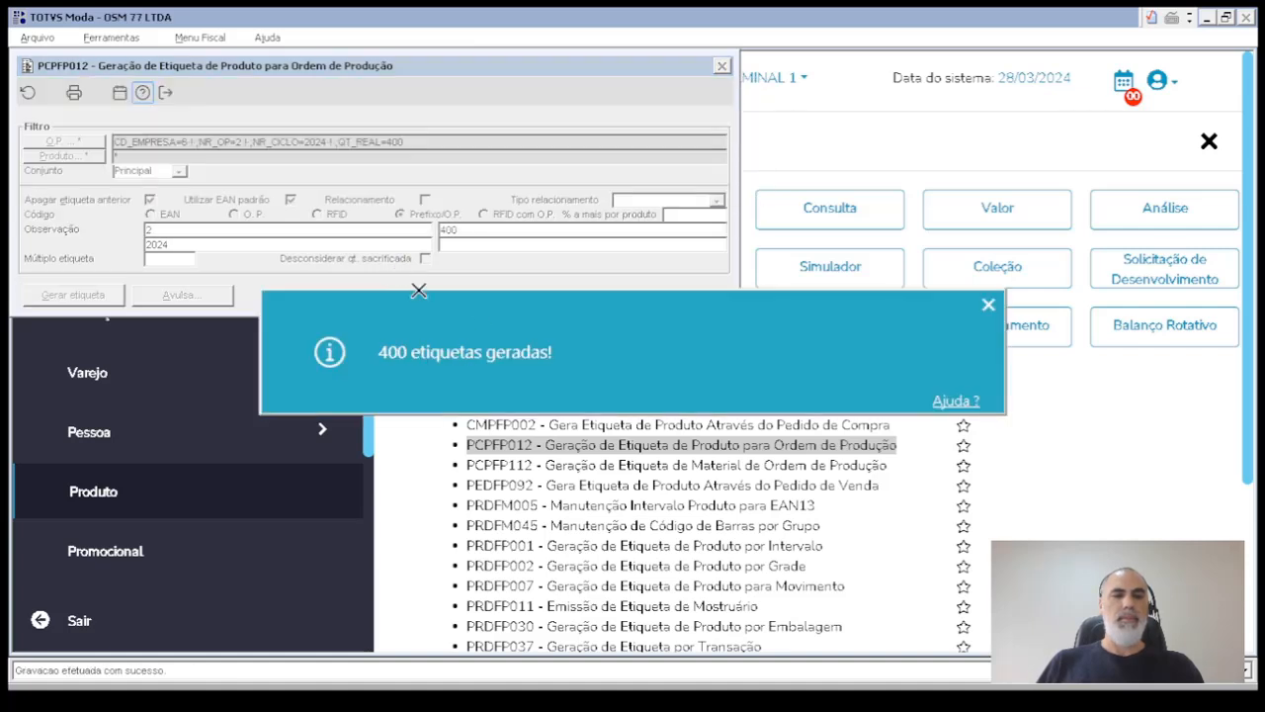
pyautogui.click(465, 343)
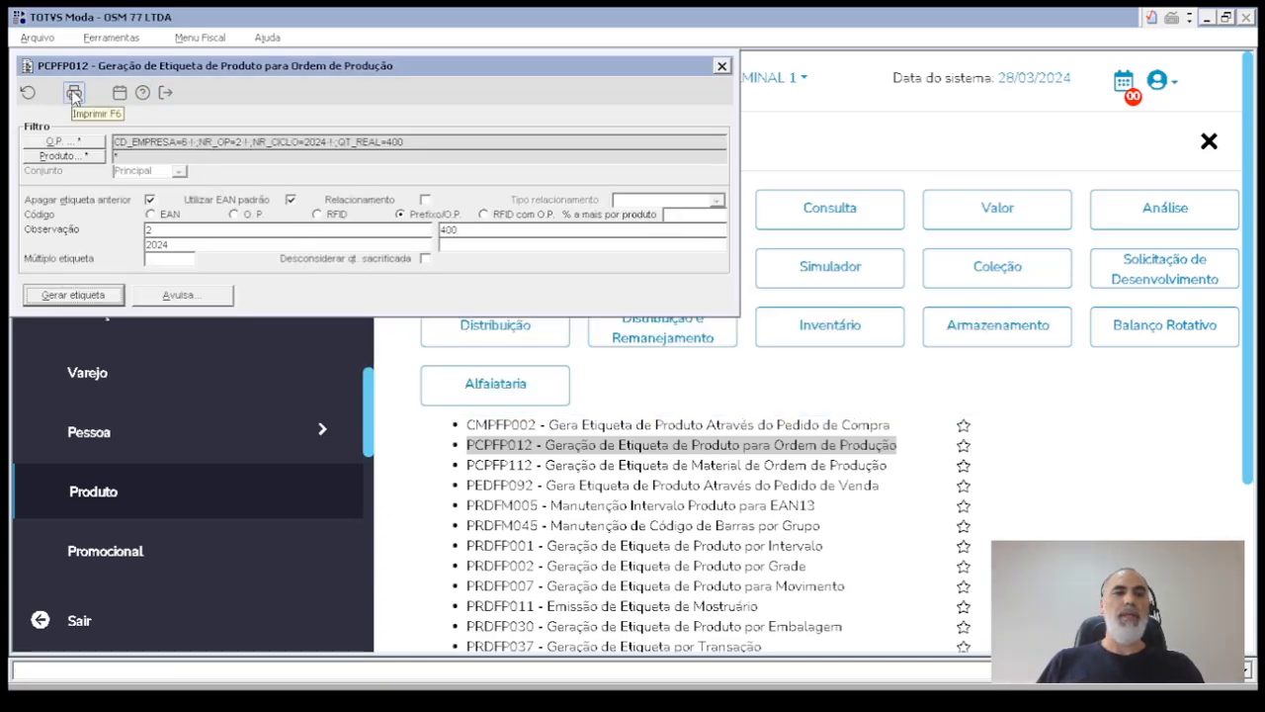
# Examine the barcodes in the print list of the generated labels and leave without printing
pyautogui.click(73, 92)
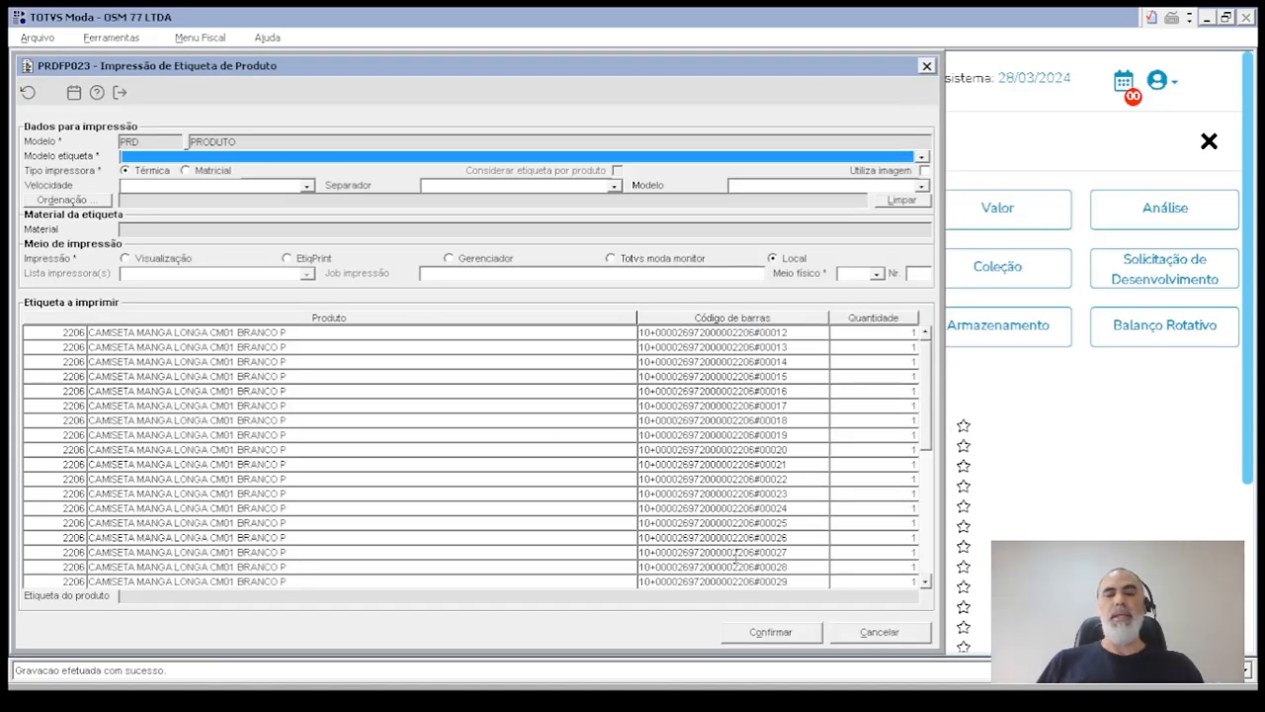
pyautogui.click(735, 540)
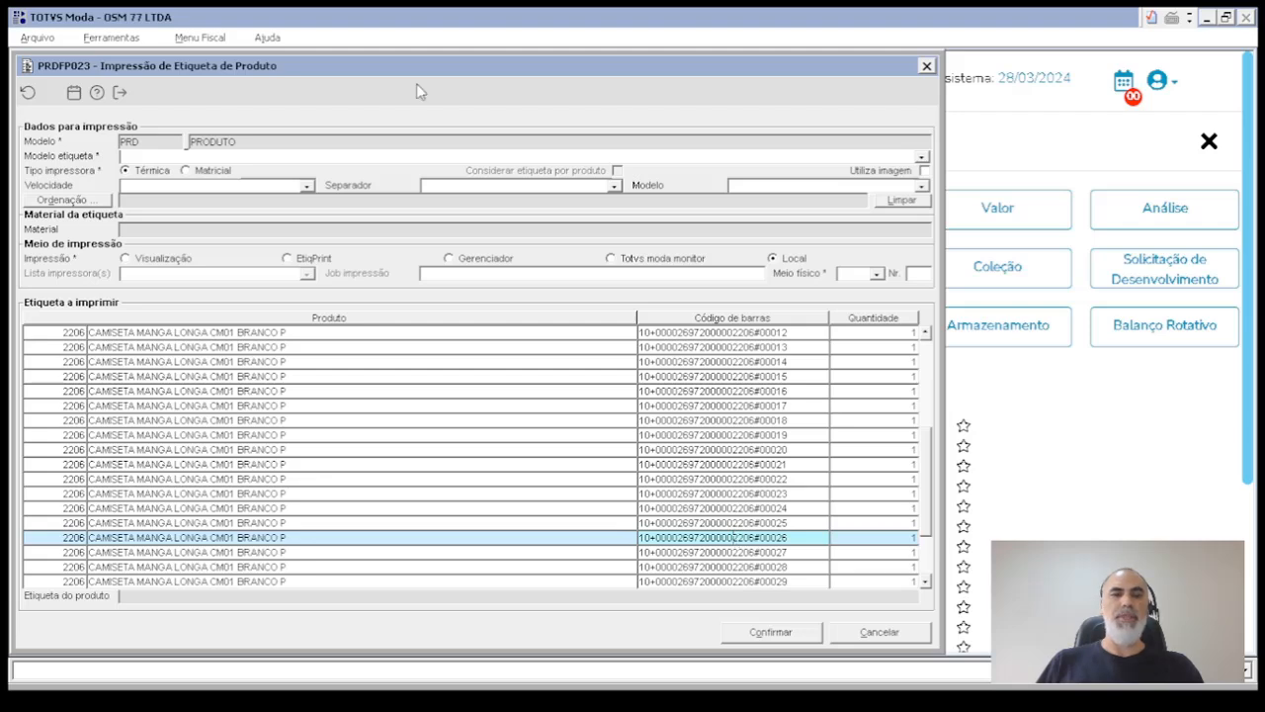
pyautogui.click(874, 633)
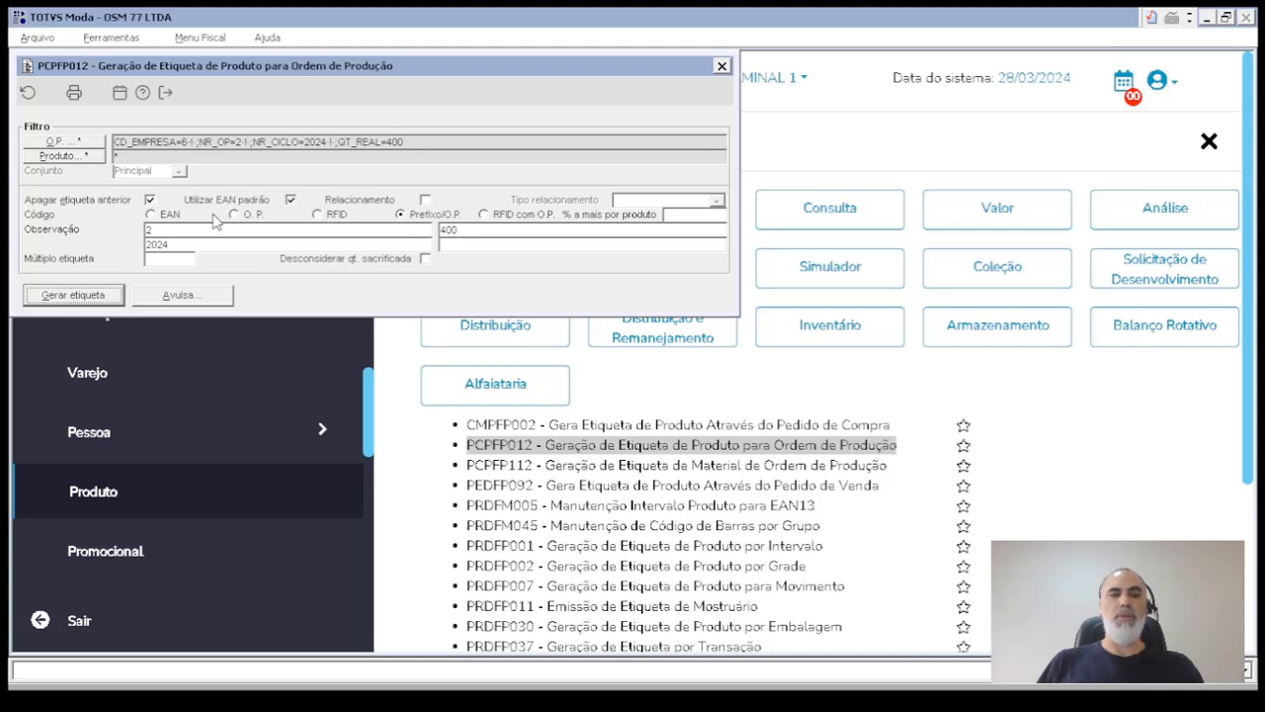
# Set individual label quantities for CAMISETA MANGA LONGA CM01: 2 each for BRANCO P and M, and 2 each for PRETO G and GG
pyautogui.click(210, 298)
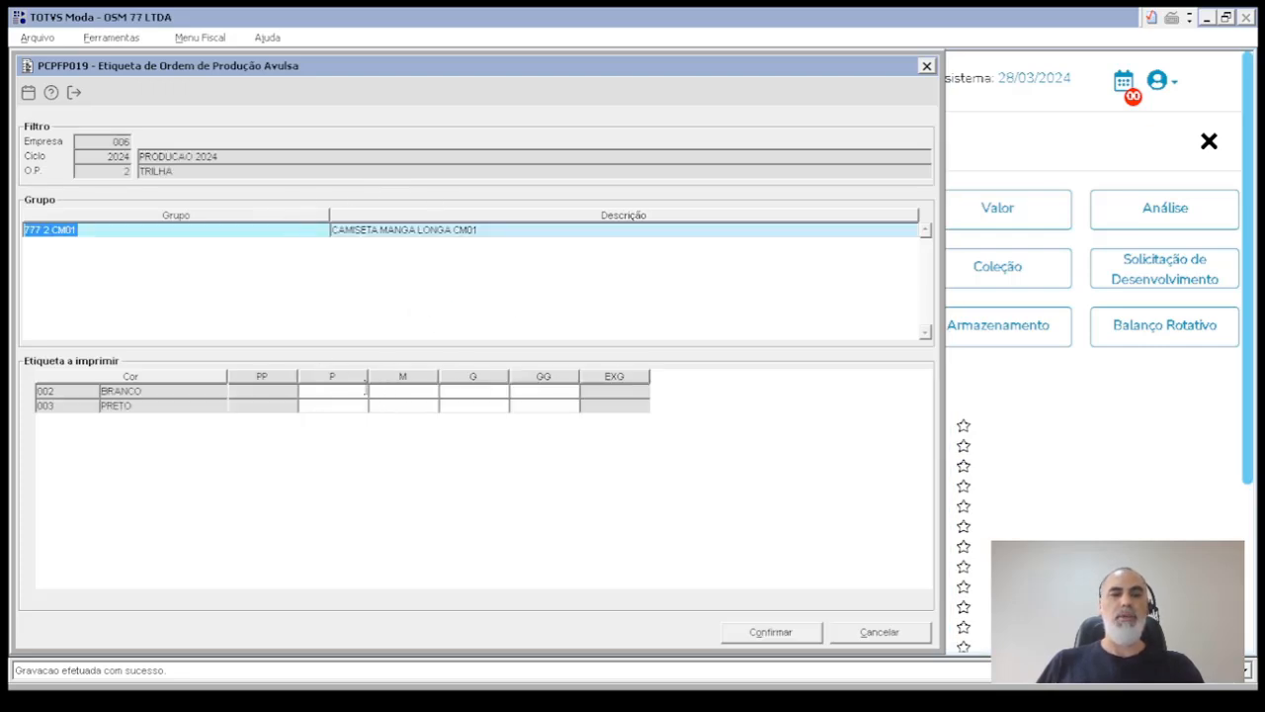
pyautogui.click(341, 394)
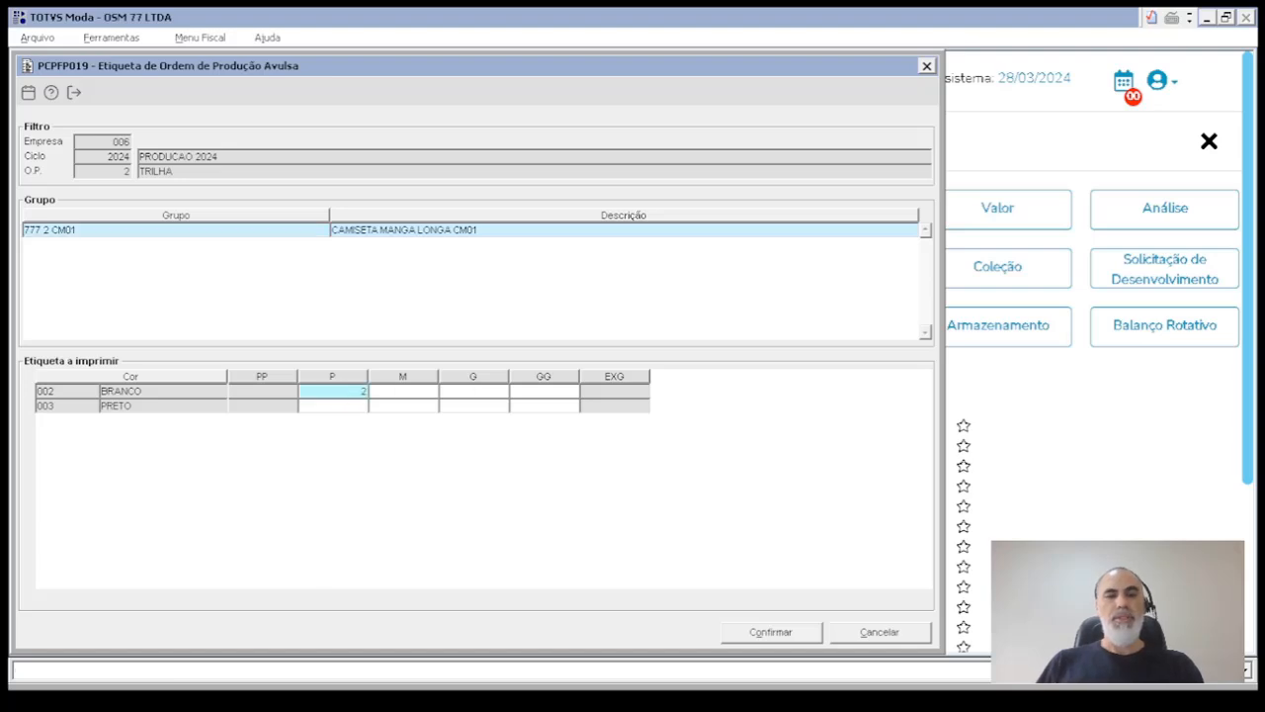
pyautogui.write('2')
pyautogui.press('Tab')
pyautogui.write('2')
pyautogui.press('Tab')
pyautogui.click(465, 411)
pyautogui.write('2')
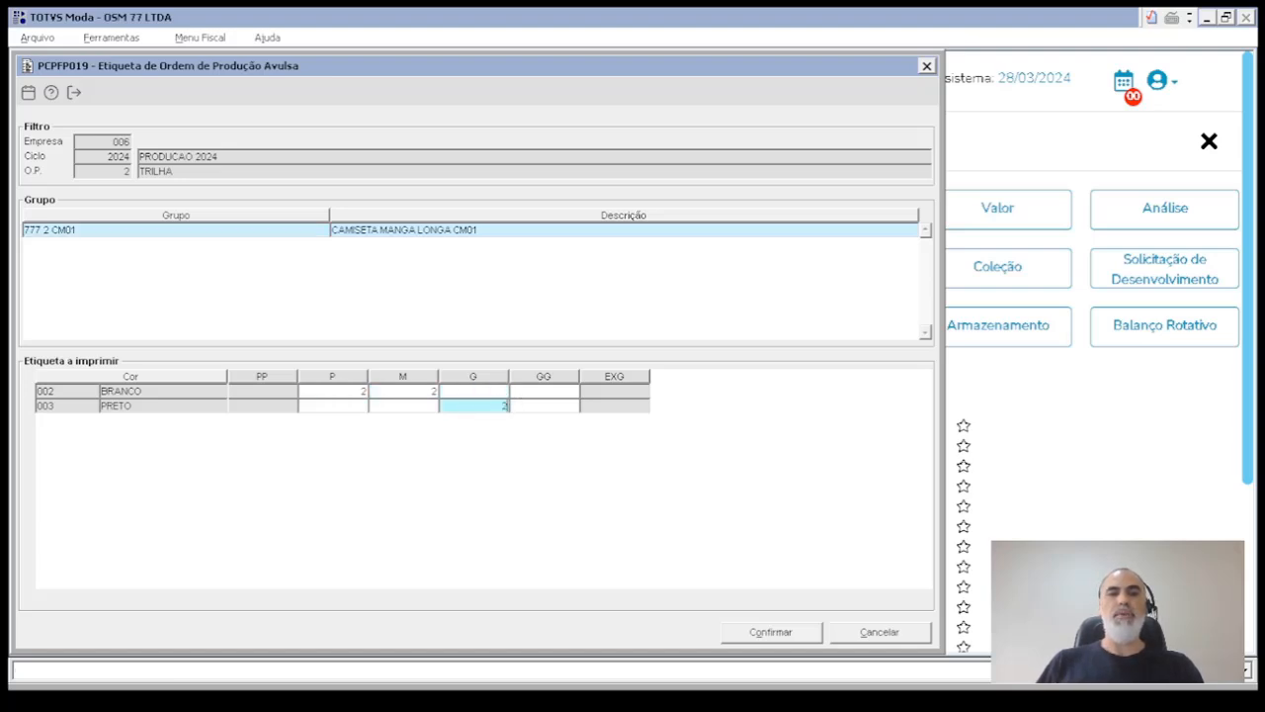
pyautogui.press('Tab')
pyautogui.write('2')
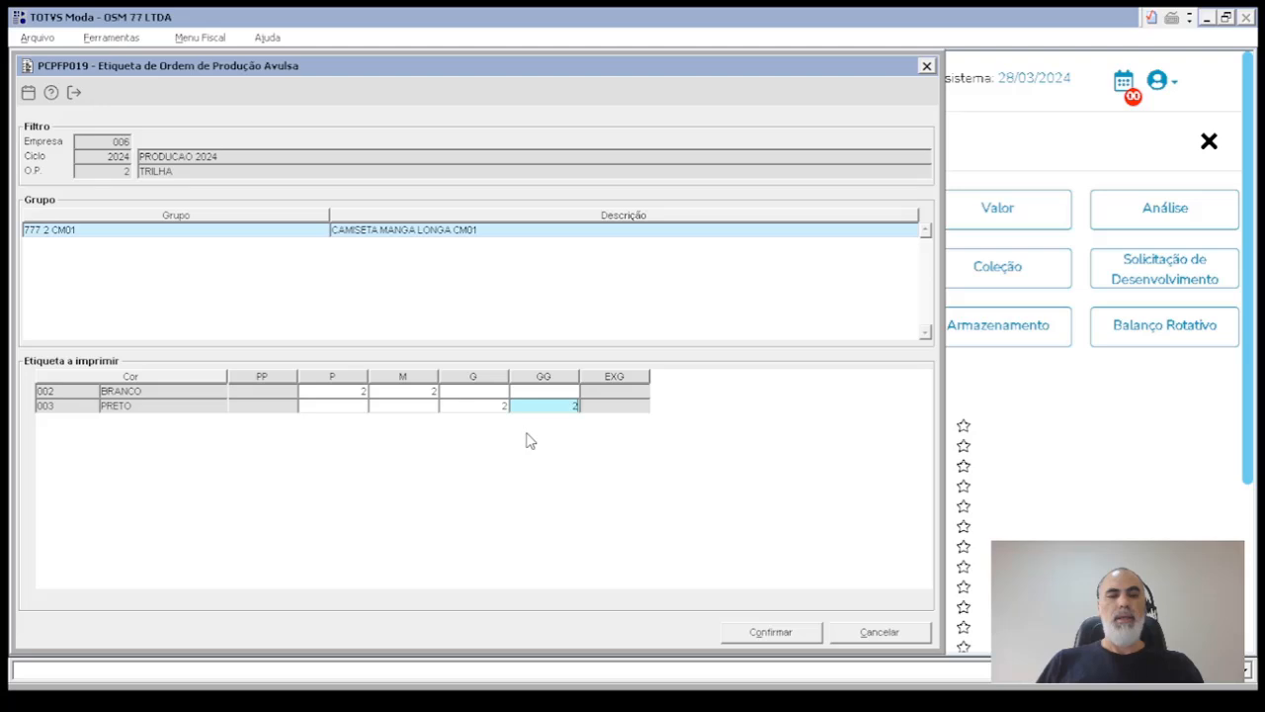
pyautogui.press('Tab')
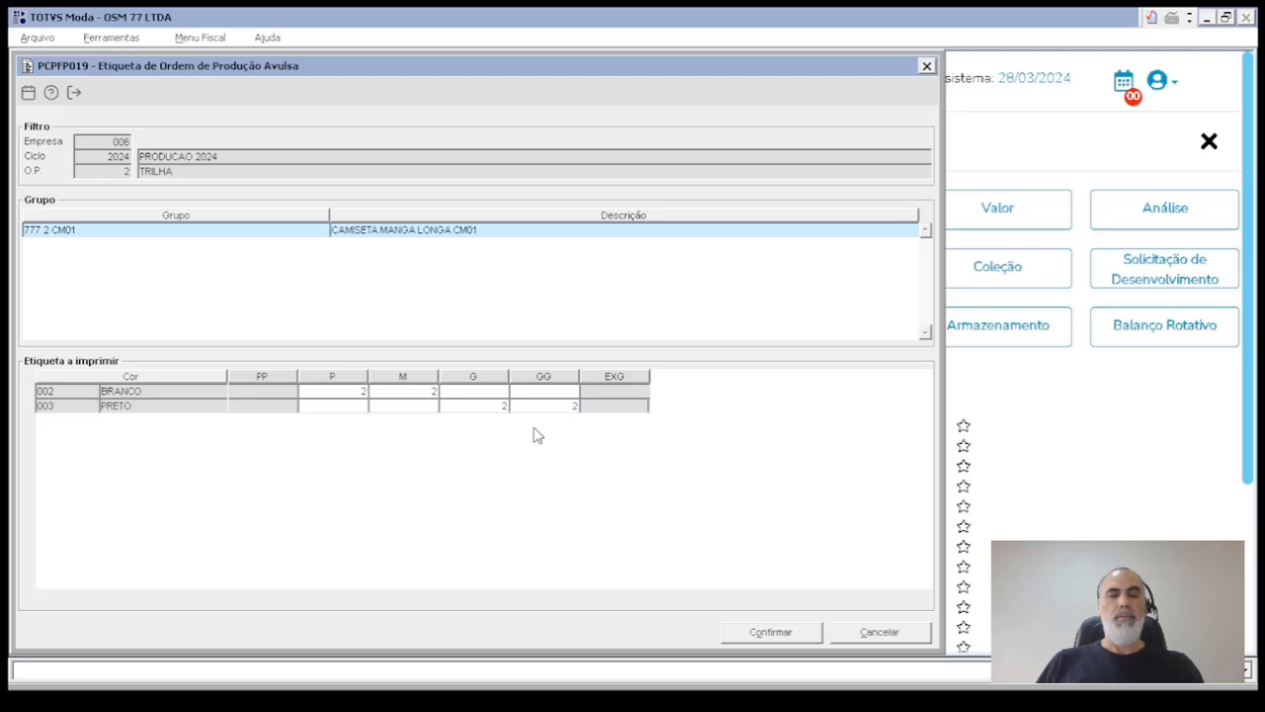
pyautogui.click(788, 634)
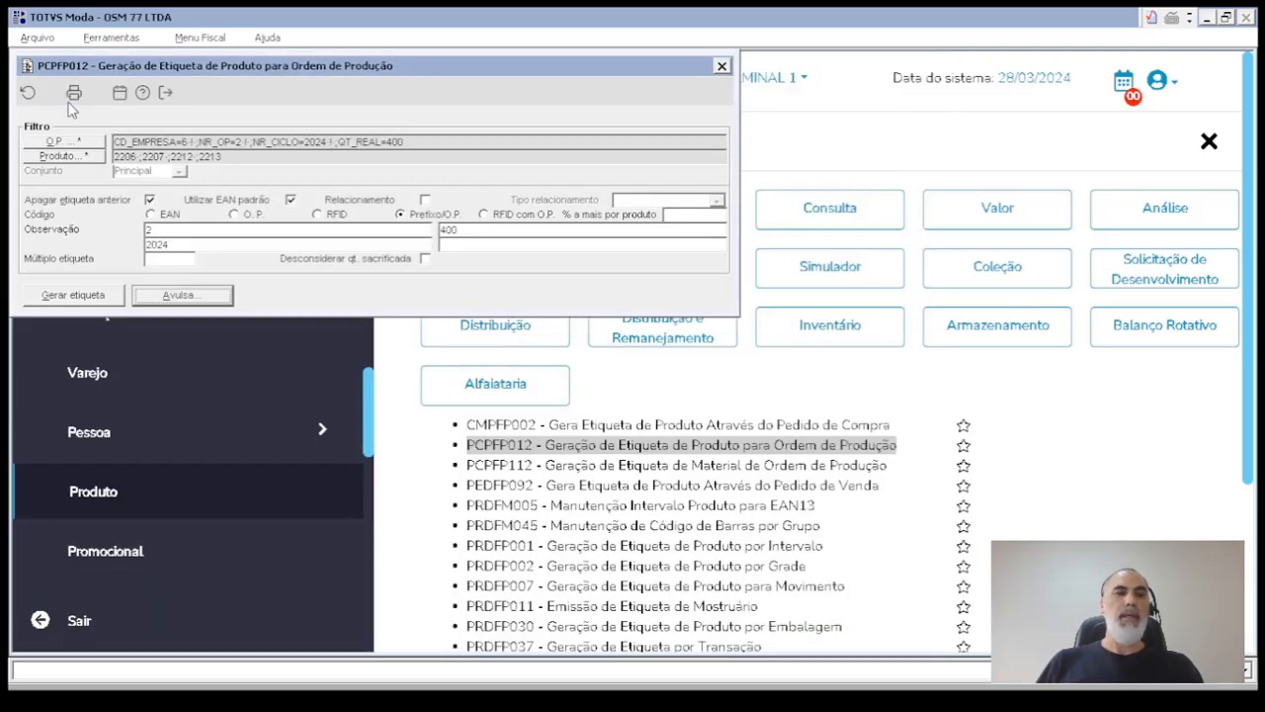
# Generate the individually specified labels and check their barcodes in the print list without printing
pyautogui.click(75, 296)
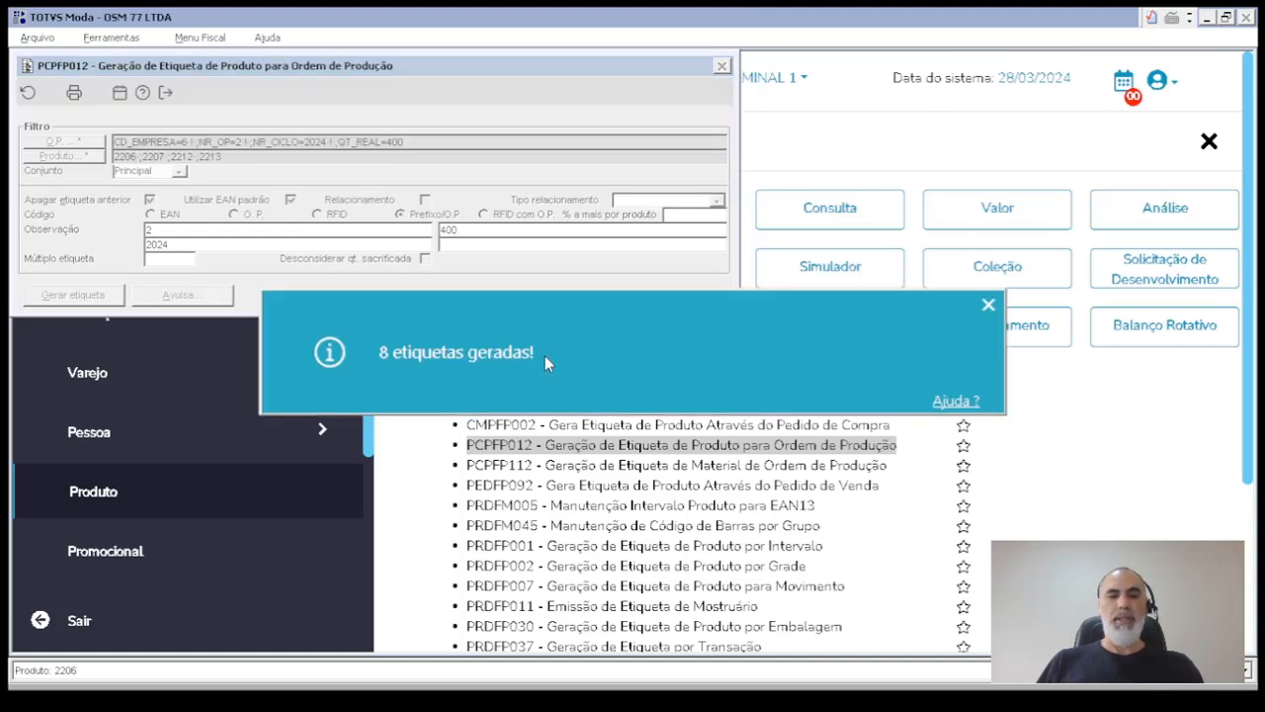
pyautogui.click(545, 356)
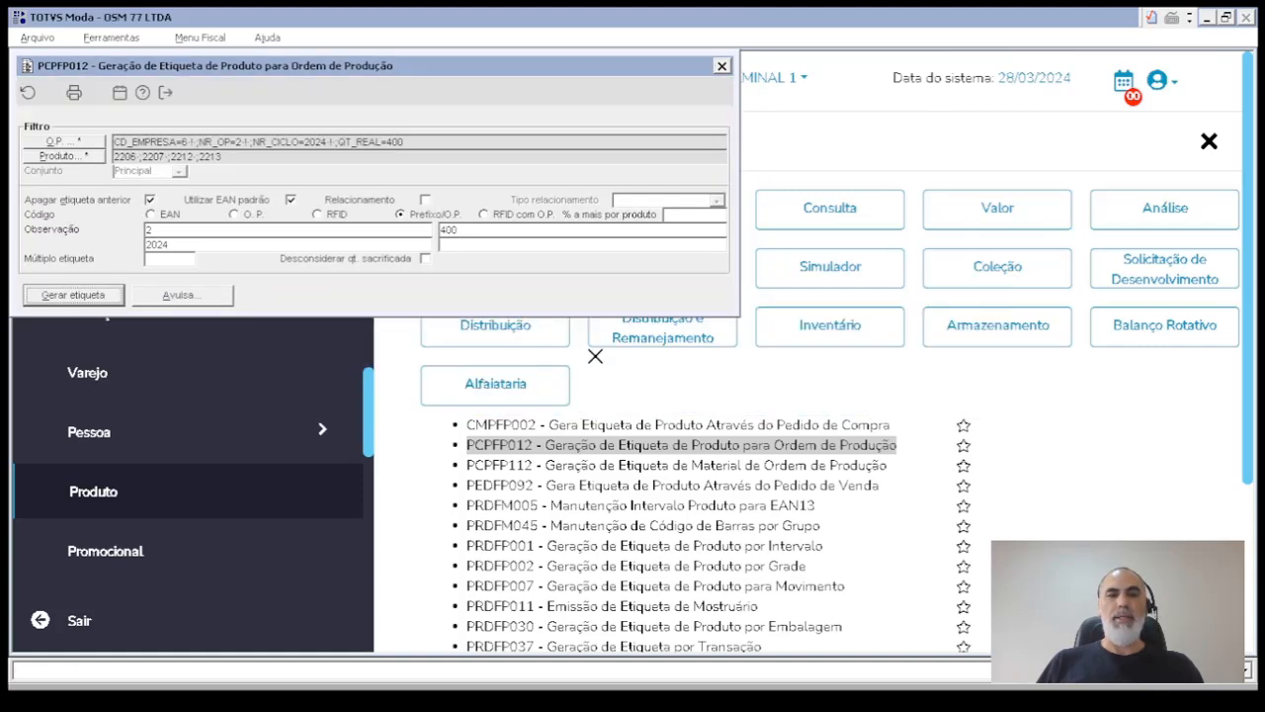
pyautogui.click(74, 93)
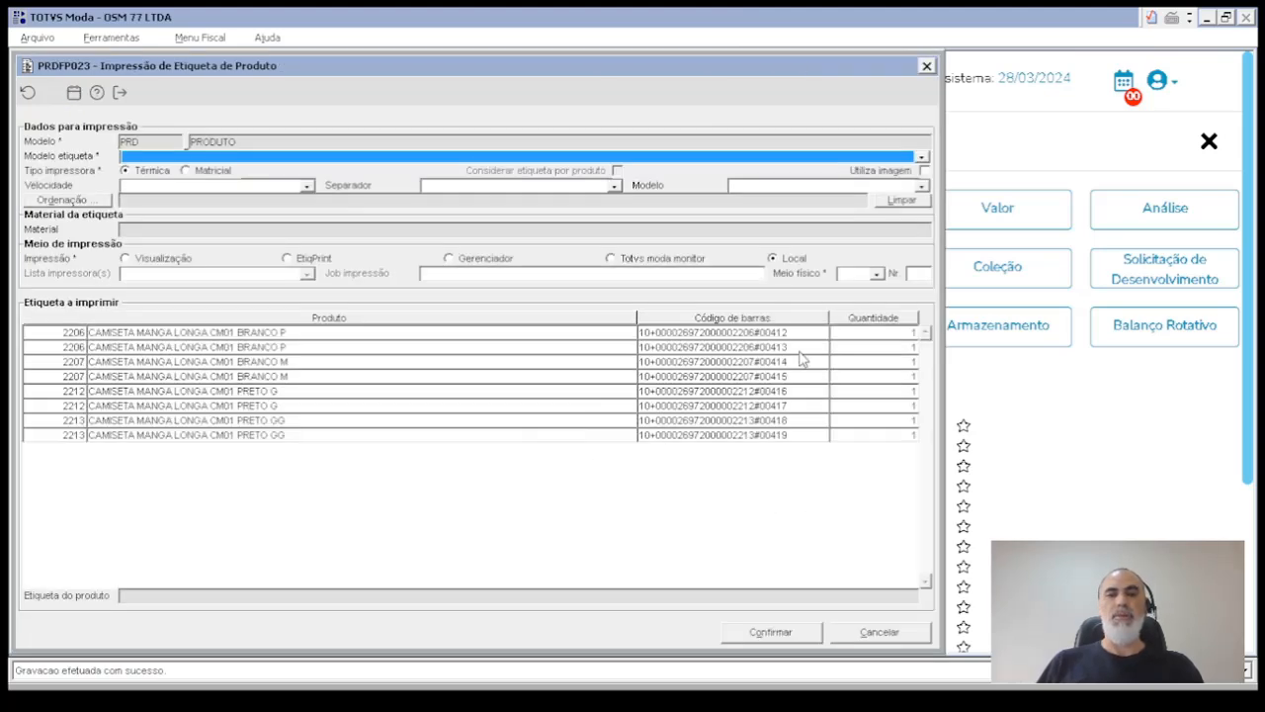
pyautogui.click(887, 635)
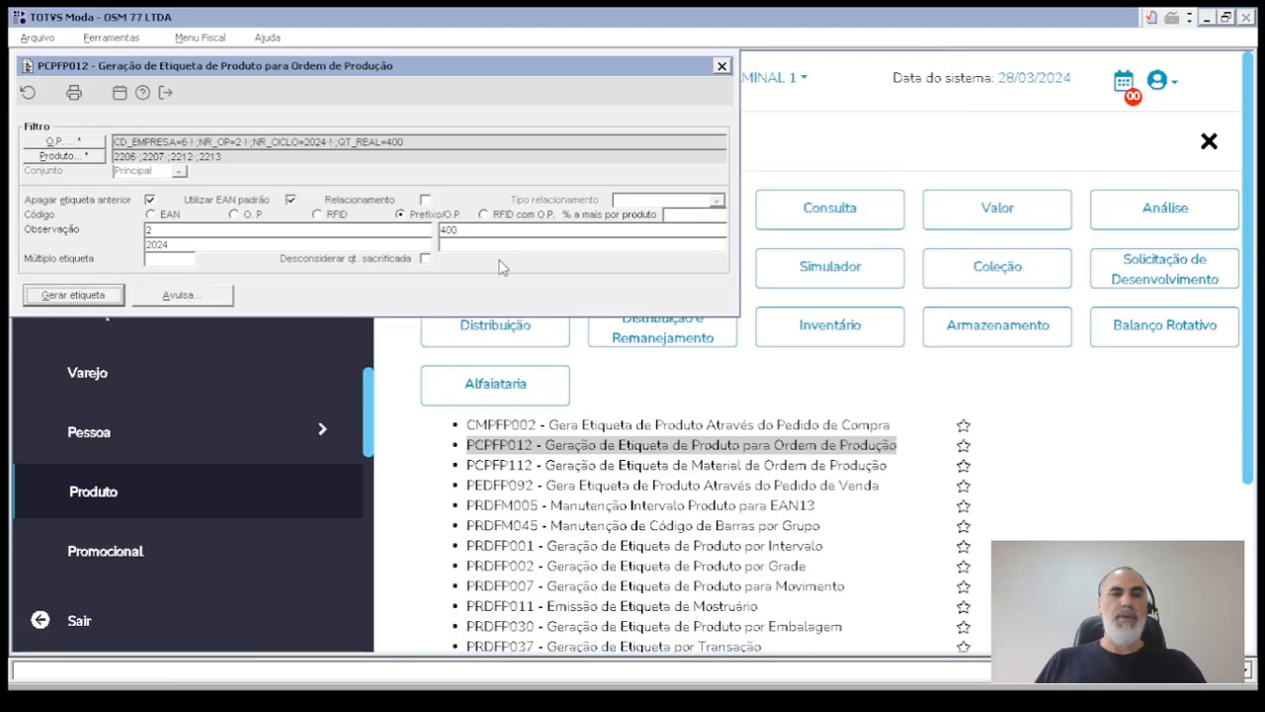